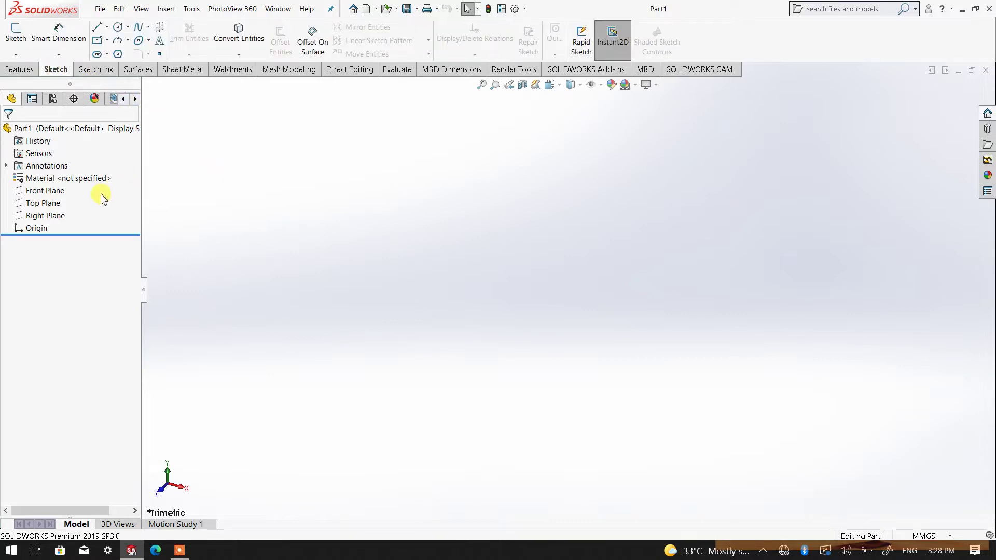
Sketch a center rectangle of about 87.5 by 132 mm around the origin on the Front Plane.
{"action": "left_click", "coordinate": [52, 191]}
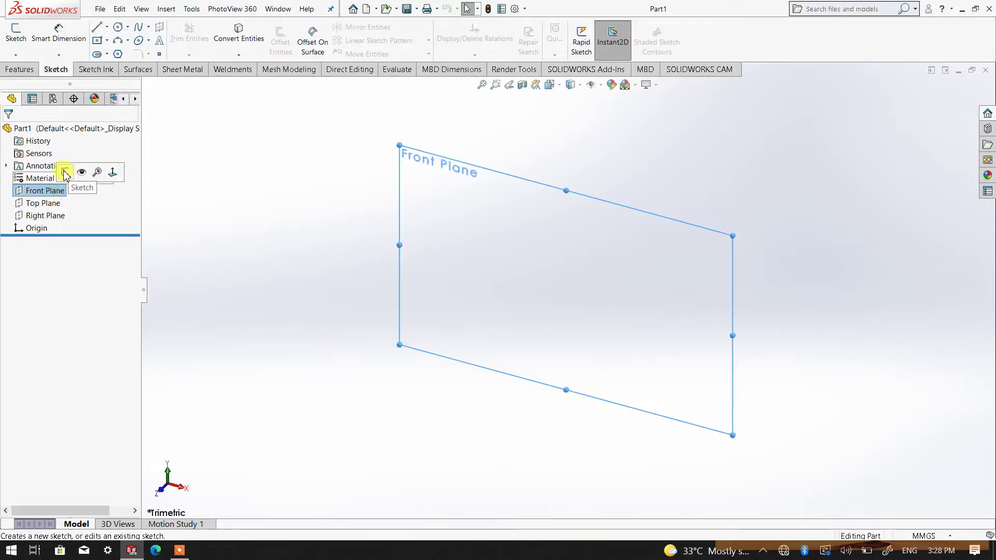
{"action": "left_click", "coordinate": [85, 170]}
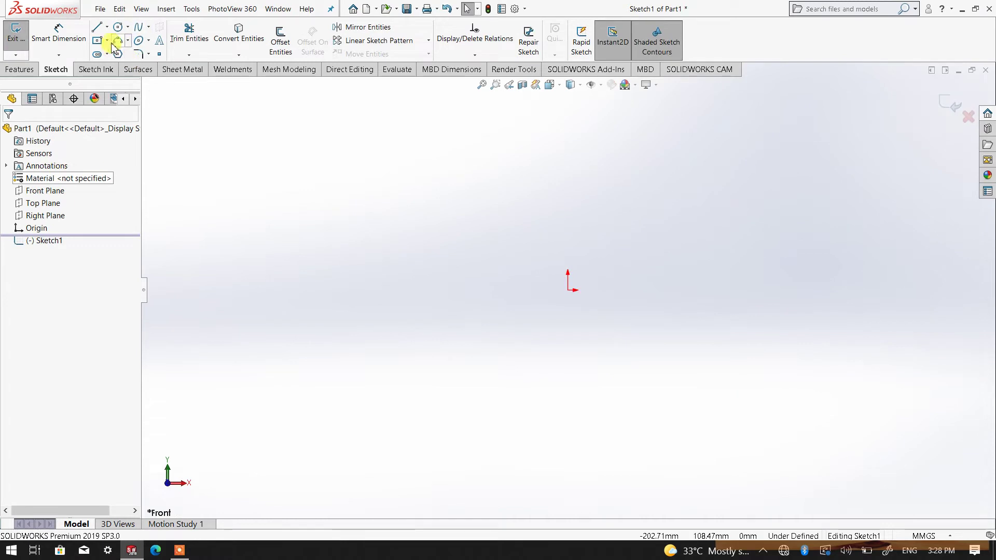
{"action": "left_click", "coordinate": [97, 40]}
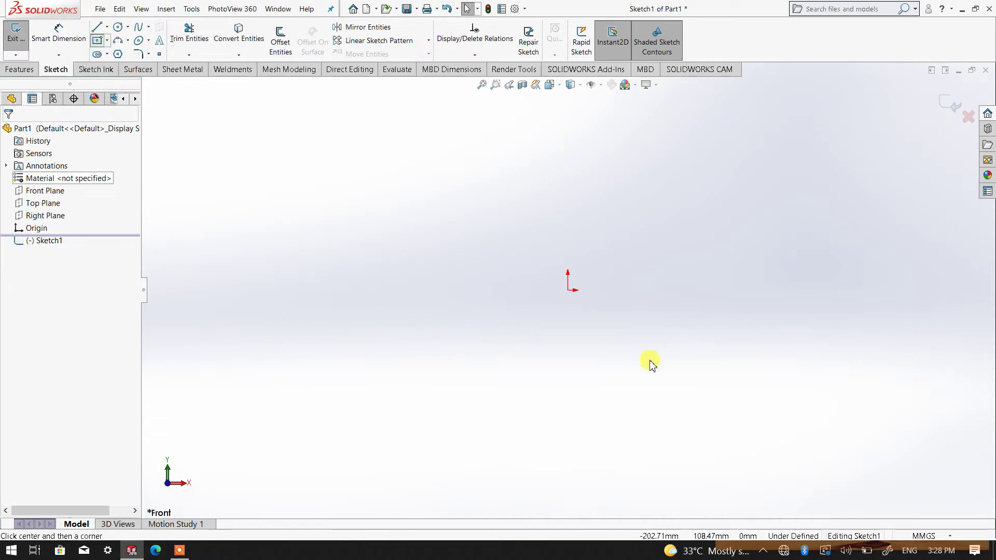
{"action": "left_click", "coordinate": [567, 287]}
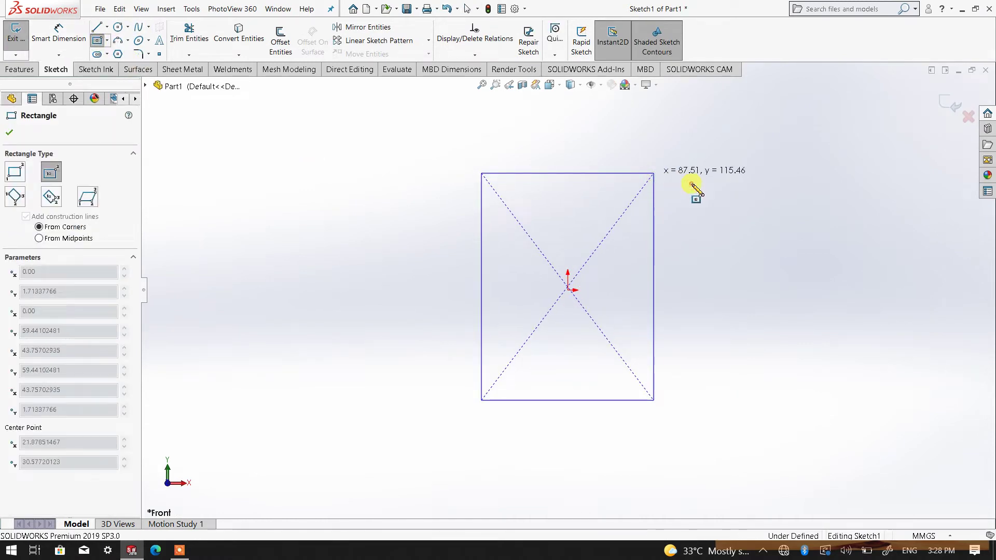
Dimension the rectangle's top edge and set its width to 100 mm.
{"action": "right_click", "coordinate": [761, 165]}
{"action": "left_click", "coordinate": [796, 142]}
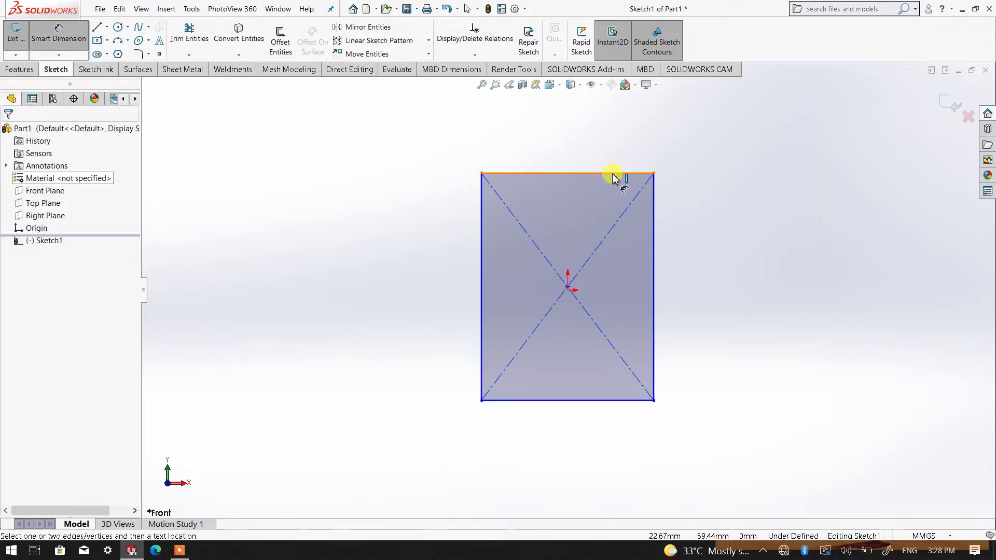
{"action": "left_click", "coordinate": [613, 174]}
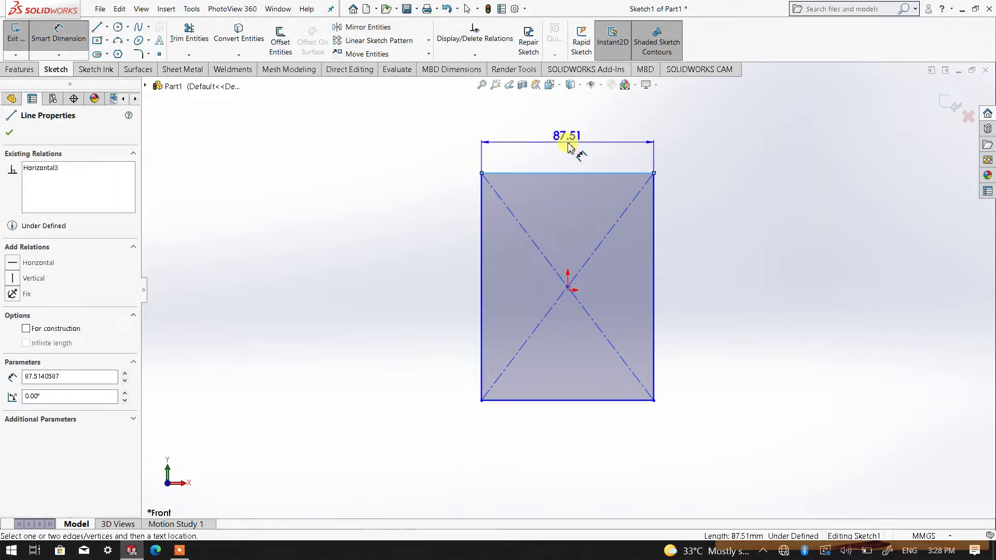
{"action": "left_click", "coordinate": [567, 148]}
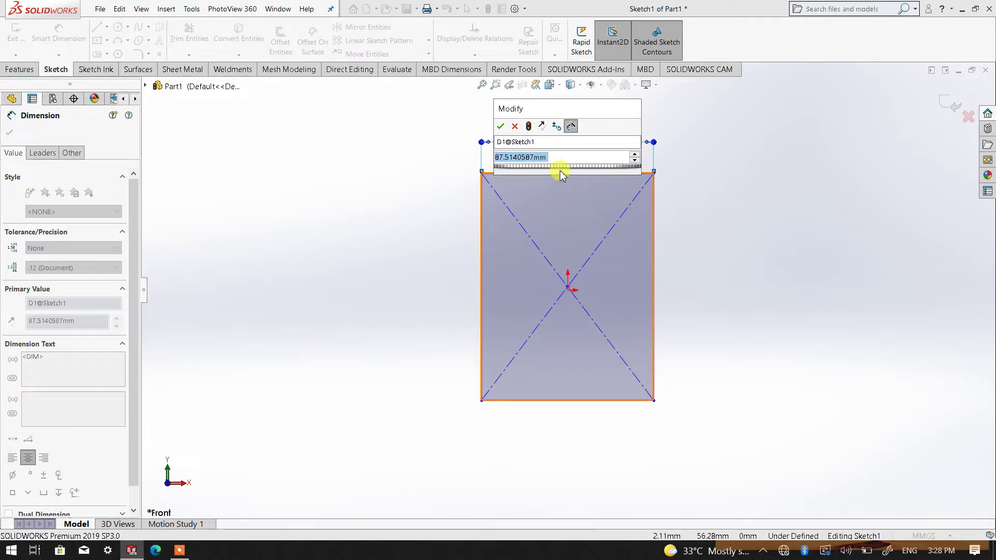
{"action": "type", "text": "100"}
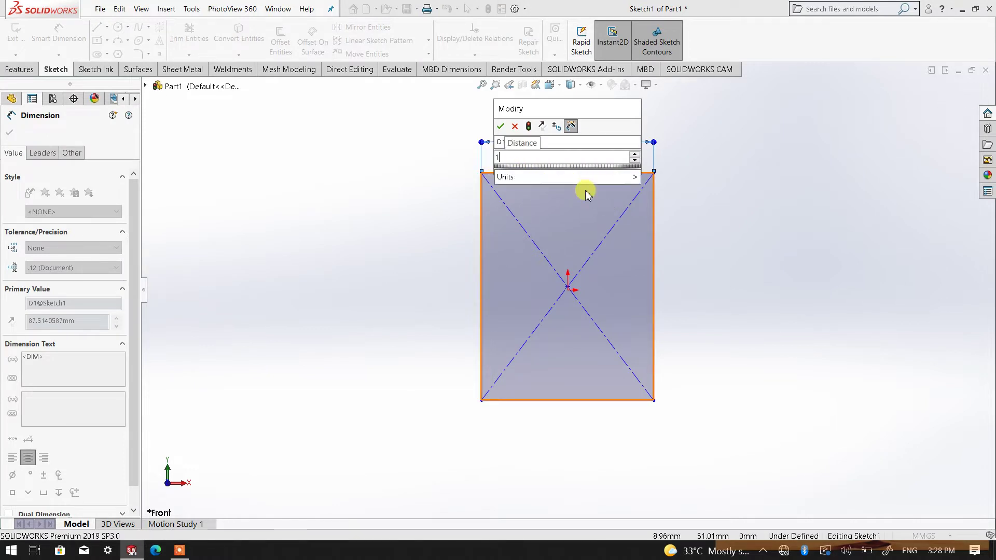
{"action": "left_click", "coordinate": [506, 126]}
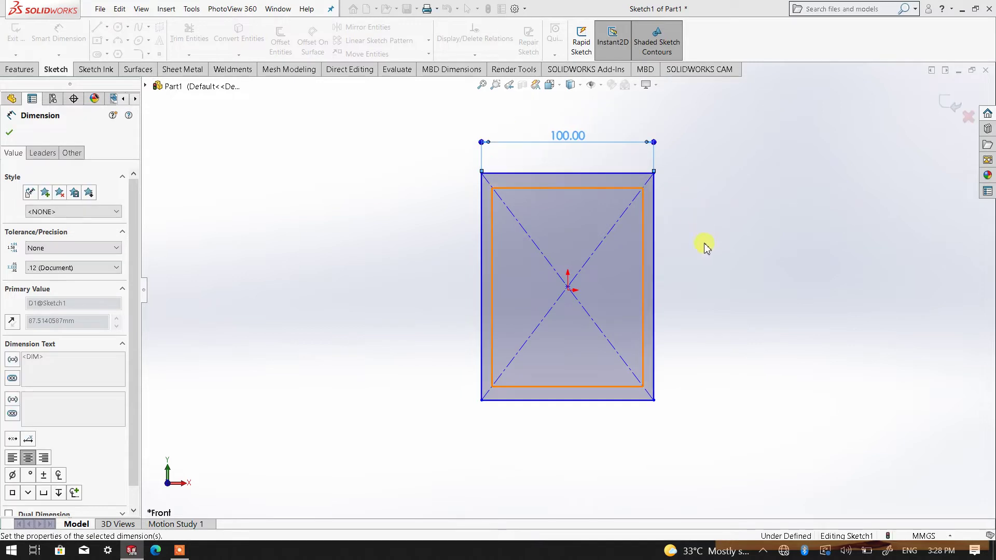
Dimension the rectangle's vertical side and set its height to 150 mm.
{"action": "left_click", "coordinate": [655, 290]}
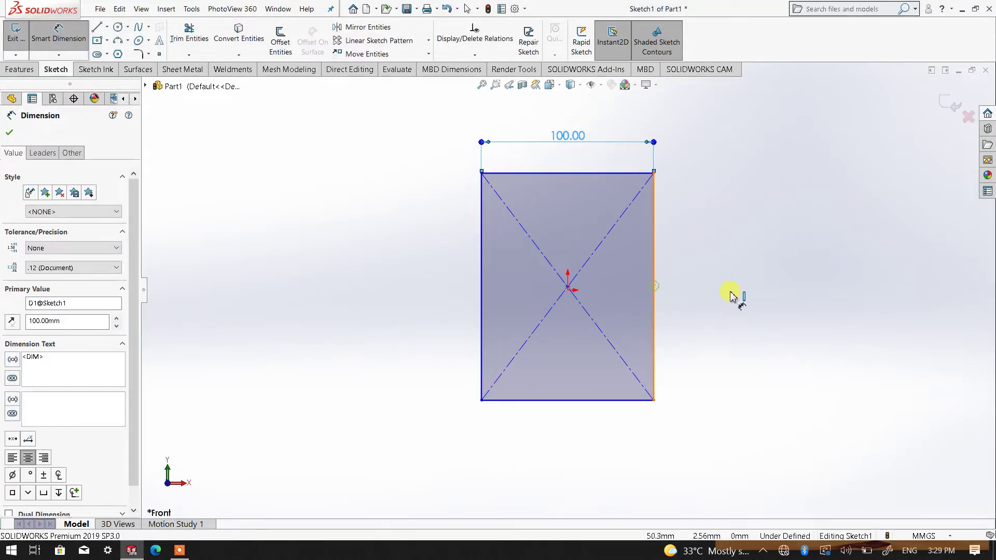
{"action": "left_click", "coordinate": [729, 289]}
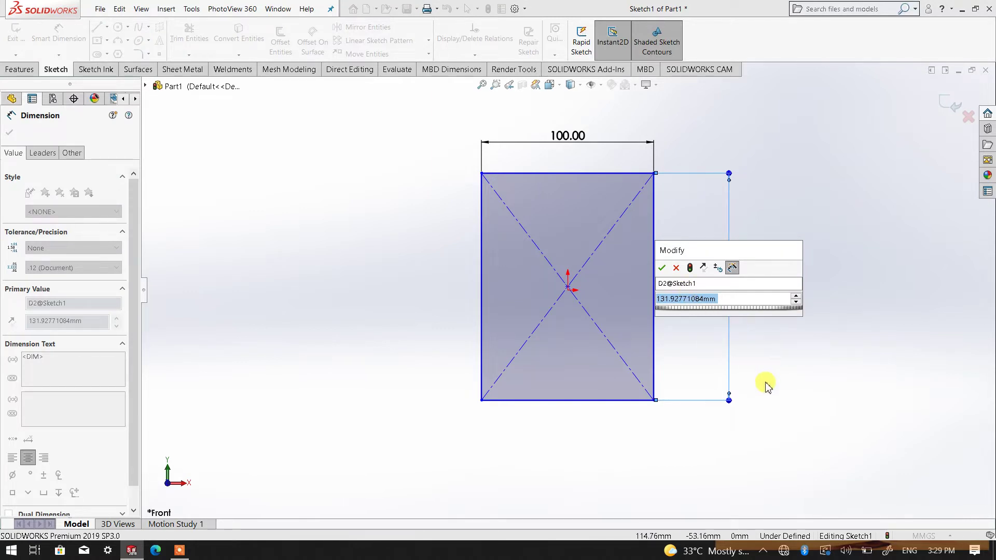
{"action": "type", "text": "1"}
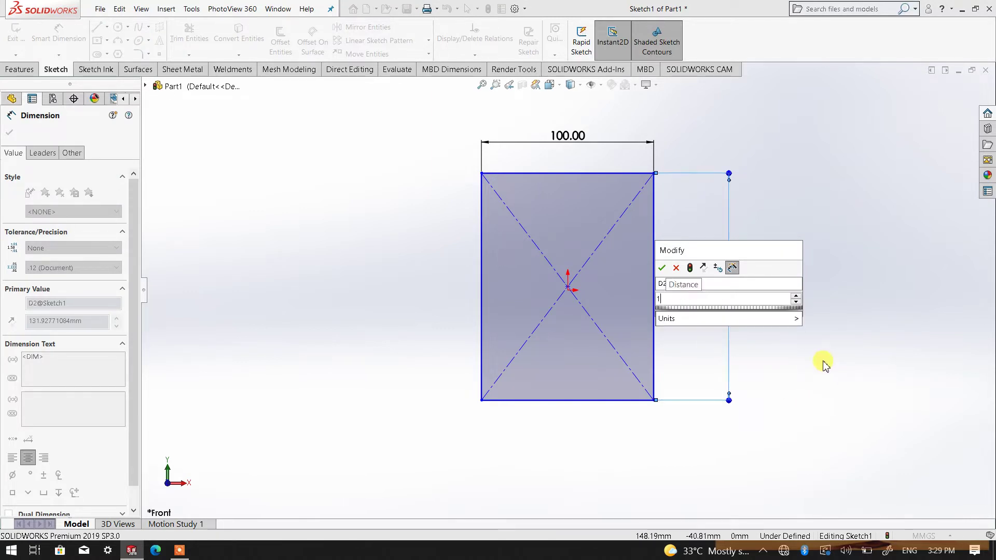
{"action": "type", "text": "50"}
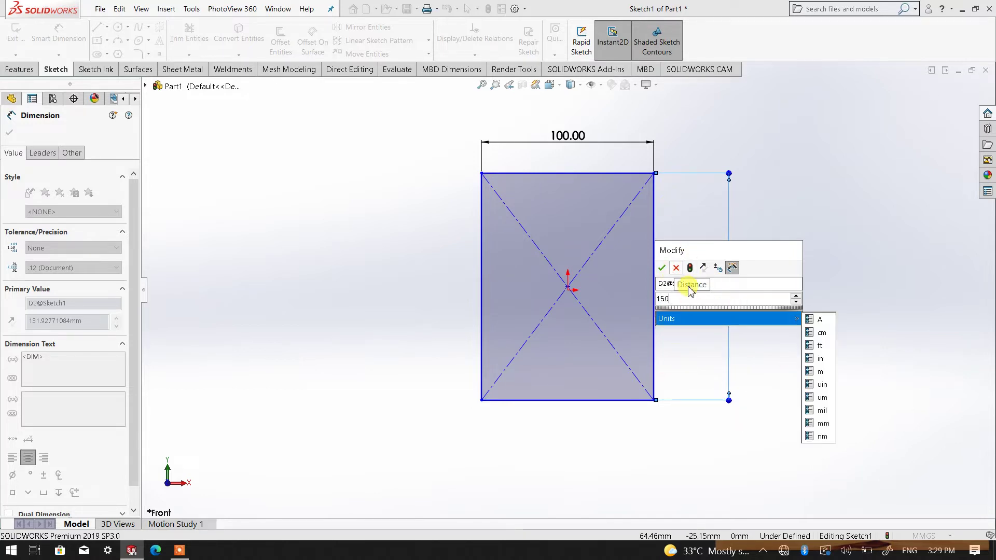
{"action": "left_click", "coordinate": [662, 268]}
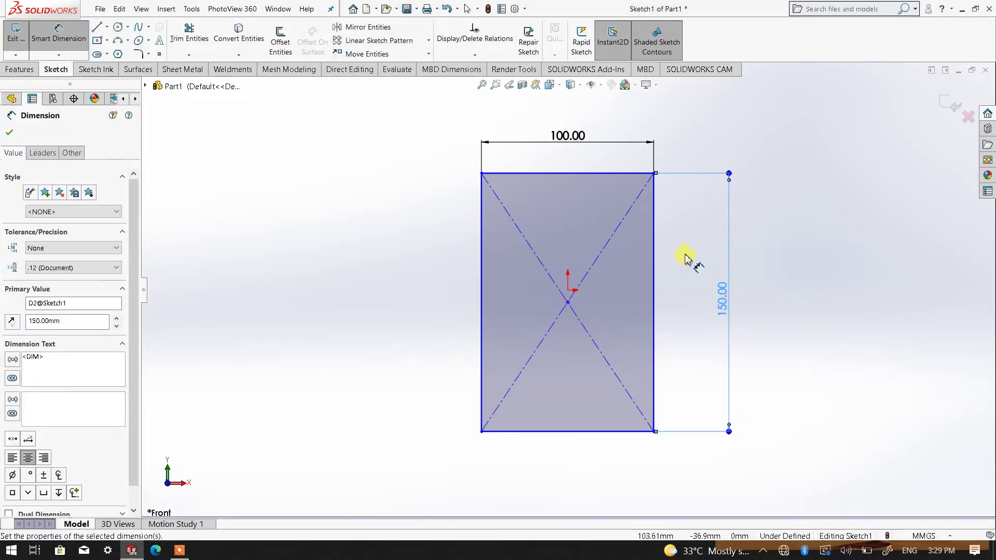
{"action": "left_click", "coordinate": [10, 134]}
Create a sheet metal base flange from the rectangle sketch with 2 mm thickness and a K-Factor of 0.5.
{"action": "left_click", "coordinate": [550, 84]}
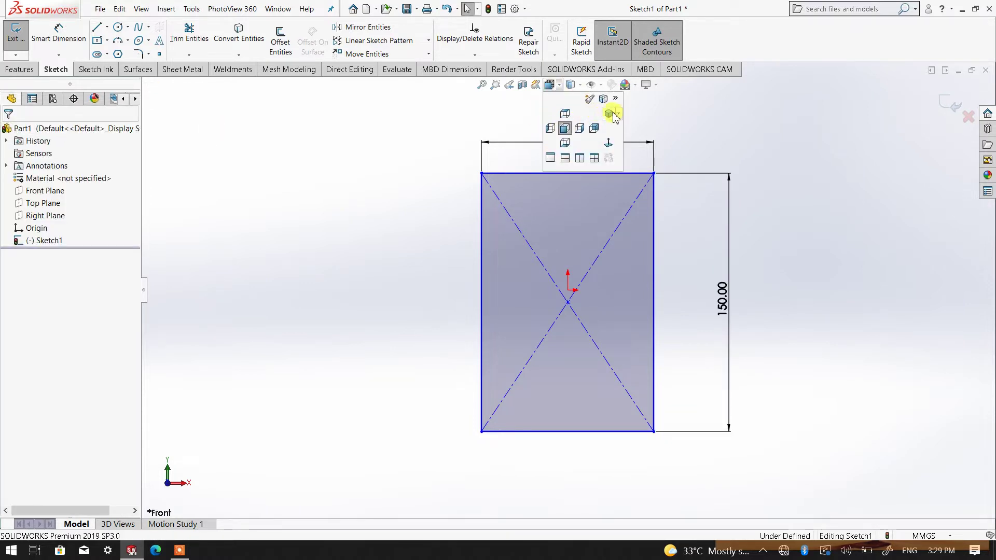
{"action": "left_click", "coordinate": [619, 114]}
{"action": "left_click", "coordinate": [620, 126]}
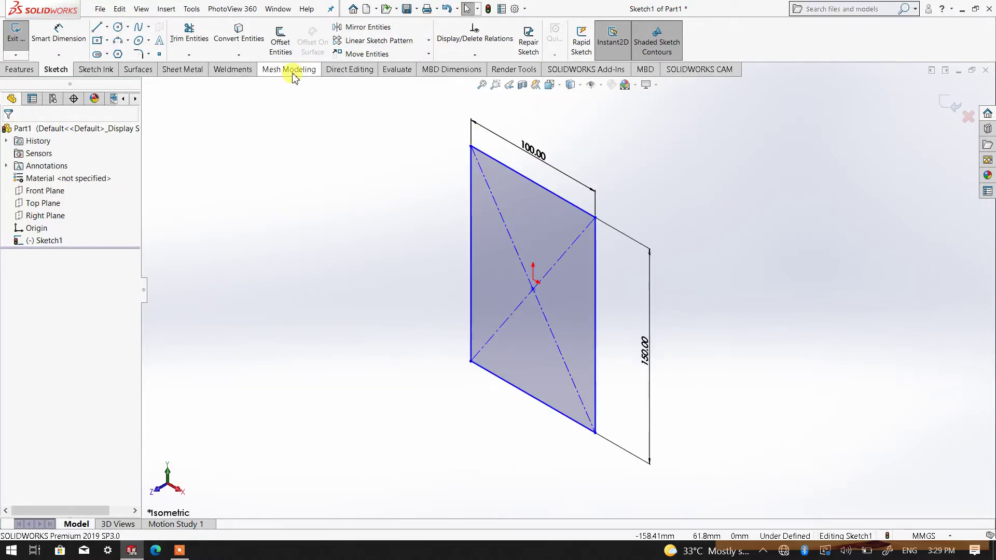
{"action": "left_click", "coordinate": [188, 69]}
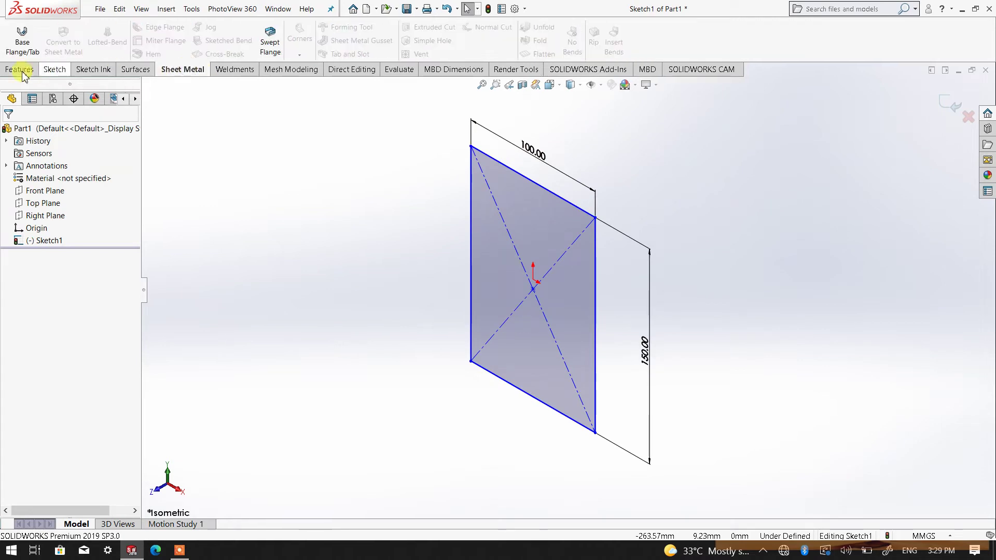
{"action": "left_click", "coordinate": [19, 43]}
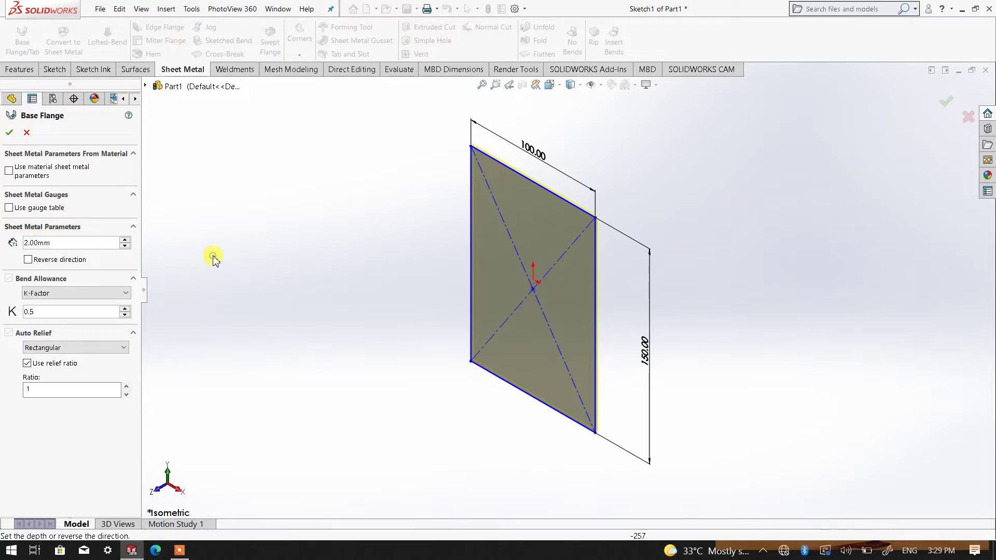
{"action": "left_click", "coordinate": [8, 134]}
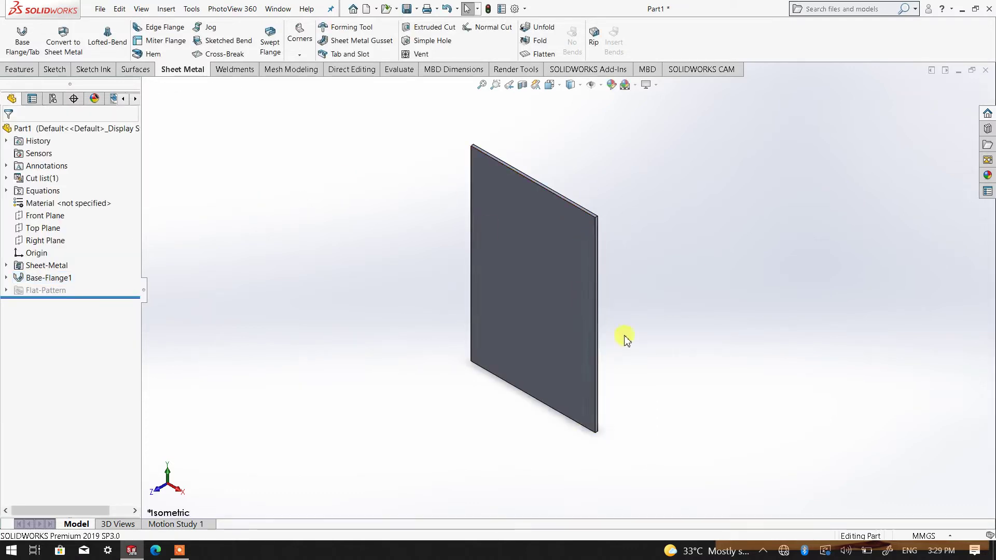
Set up a 90-degree edge flange on the plate's right rear vertical edge with a length of 40 mm.
{"action": "scroll", "coordinate": [626, 338], "scroll_direction": "down", "scroll_amount": 2}
{"action": "left_click", "coordinate": [165, 28]}
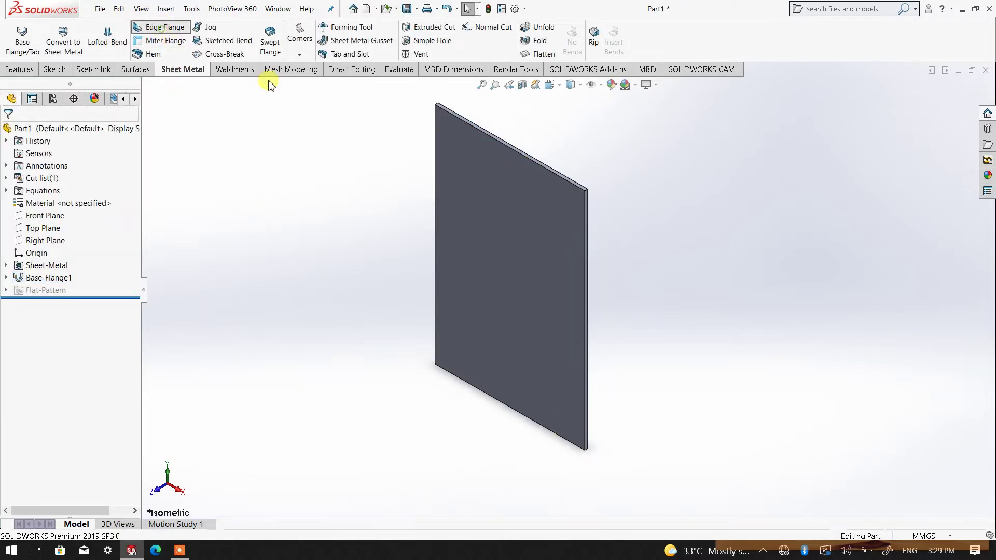
{"action": "middle_click_drag", "start_coordinate": [577, 212], "coordinate": [518, 264]}
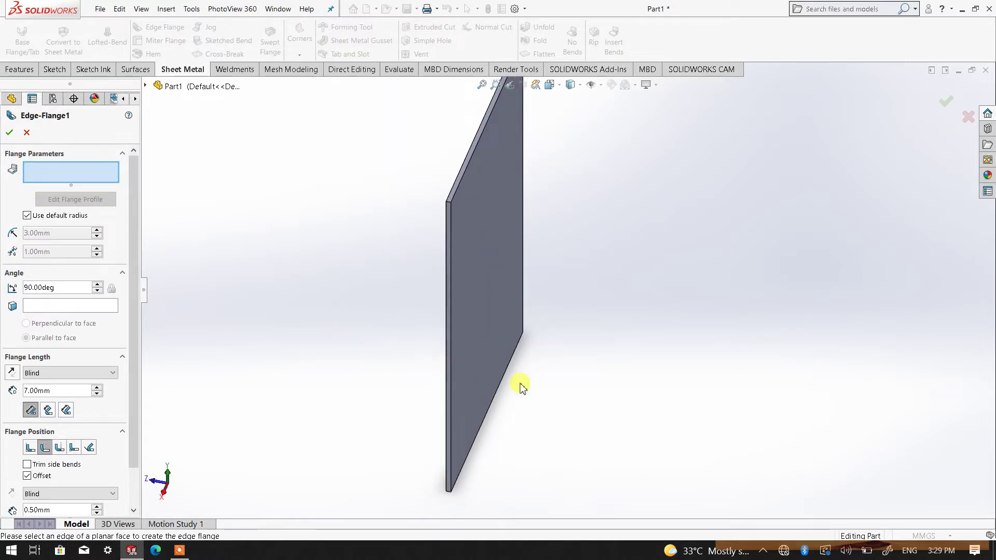
{"action": "middle_click_drag", "start_coordinate": [493, 343], "coordinate": [535, 345]}
{"action": "middle_click_drag", "start_coordinate": [438, 216], "coordinate": [534, 318]}
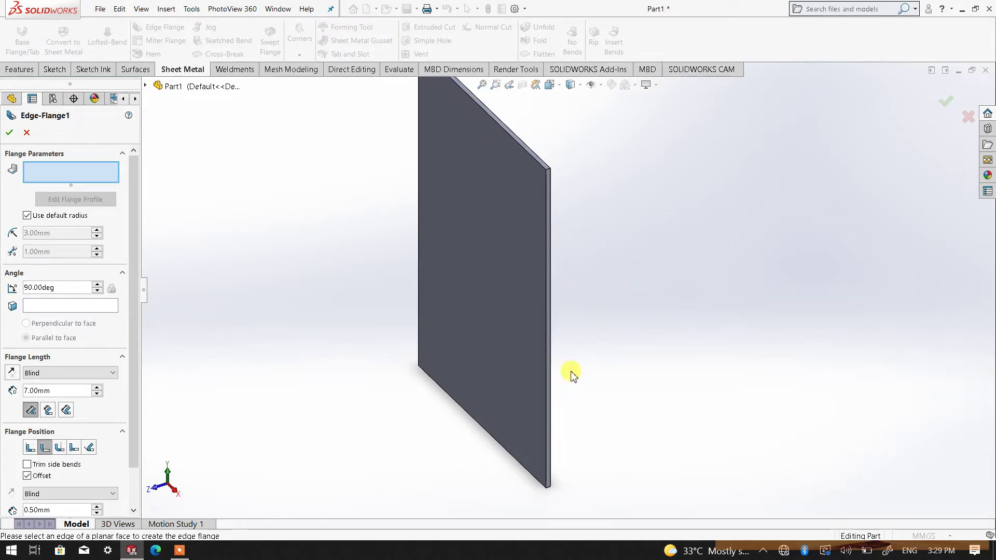
{"action": "scroll", "coordinate": [572, 375], "scroll_direction": "down", "scroll_amount": 1}
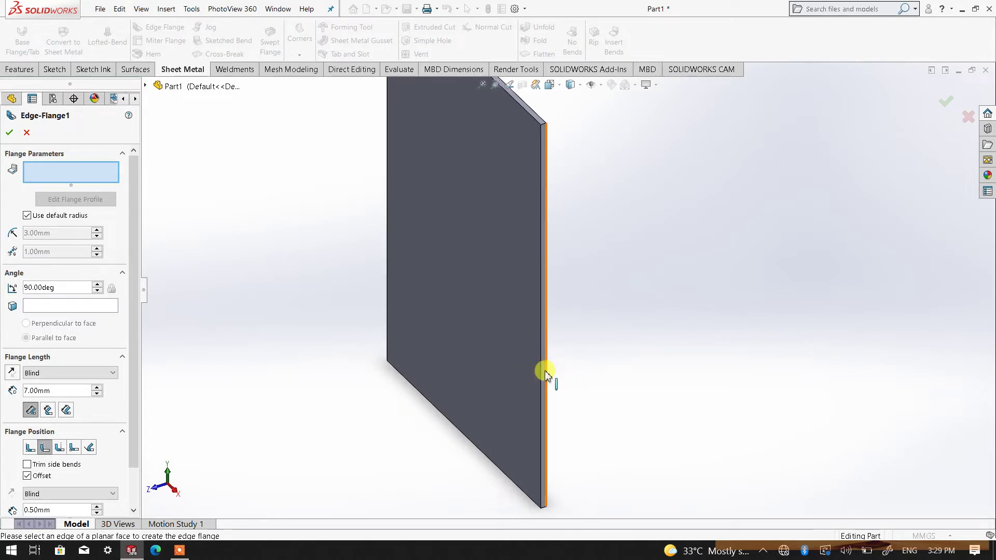
{"action": "left_click", "coordinate": [551, 370]}
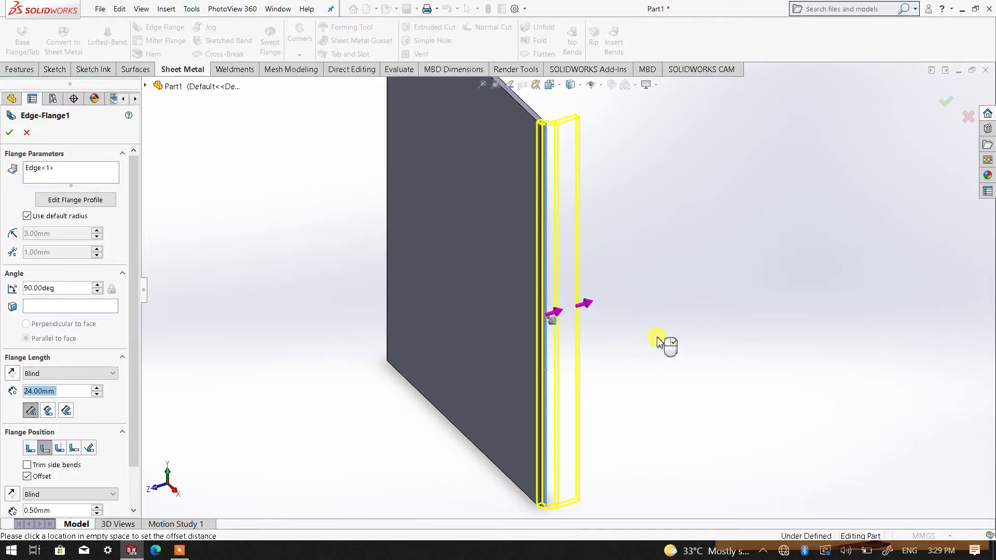
{"action": "left_click", "coordinate": [680, 340]}
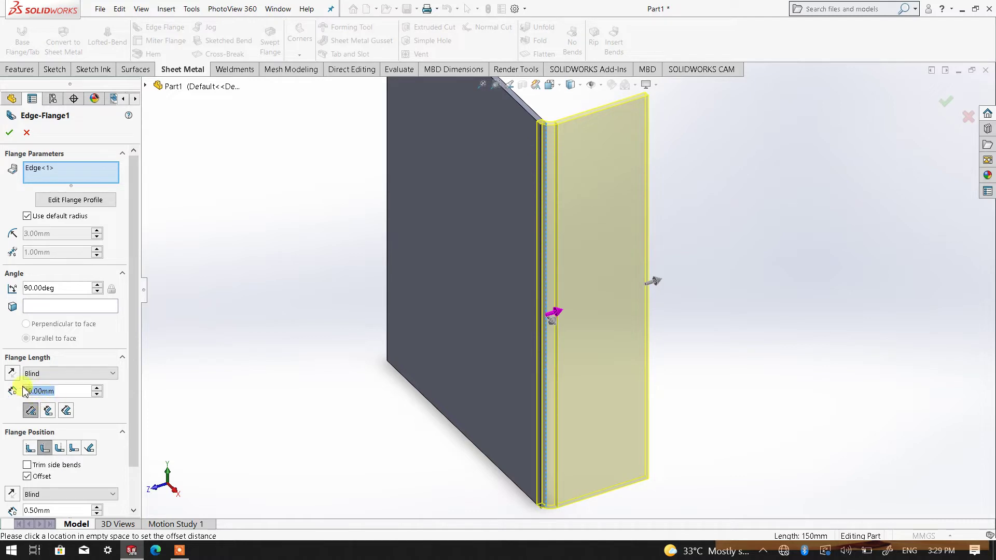
{"action": "type", "text": "40"}
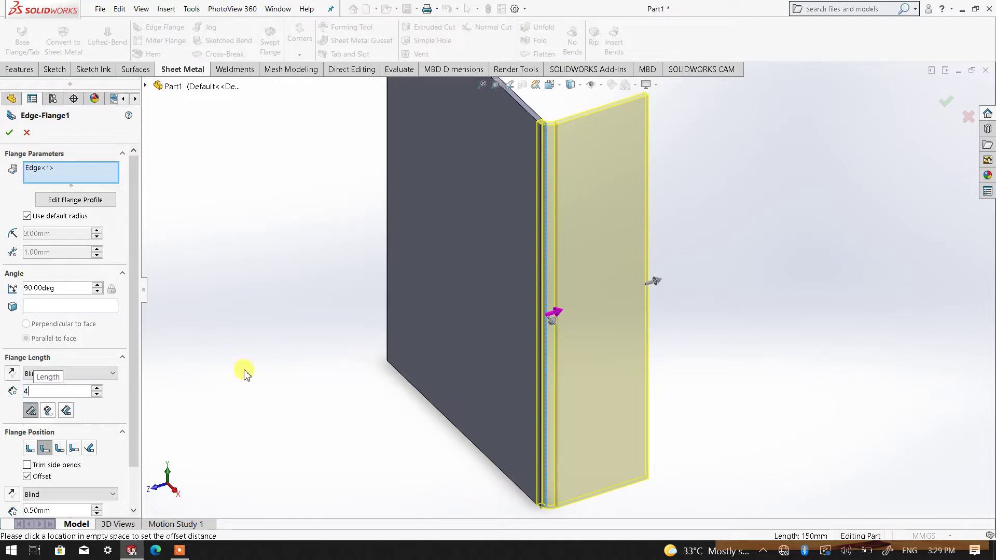
{"action": "key", "text": "Return"}
Add the plate's rear top, opposite vertical and bottom edges to the edge flange and create it on all four sides.
{"action": "scroll", "coordinate": [559, 161], "scroll_direction": "down", "scroll_amount": 5}
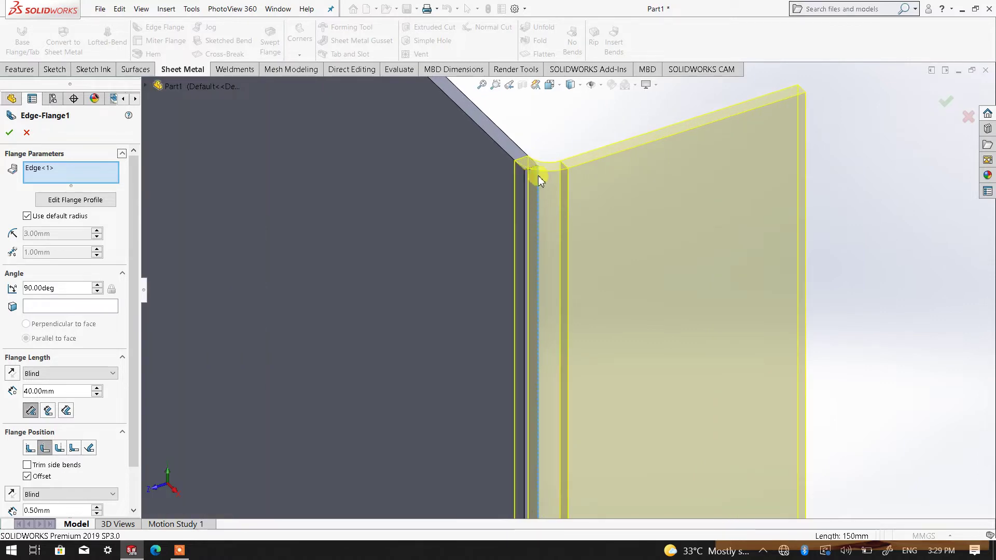
{"action": "left_click", "coordinate": [524, 147]}
{"action": "middle_click_drag", "start_coordinate": [524, 146], "coordinate": [710, 396]}
{"action": "scroll", "coordinate": [711, 396], "scroll_direction": "down", "scroll_amount": 3}
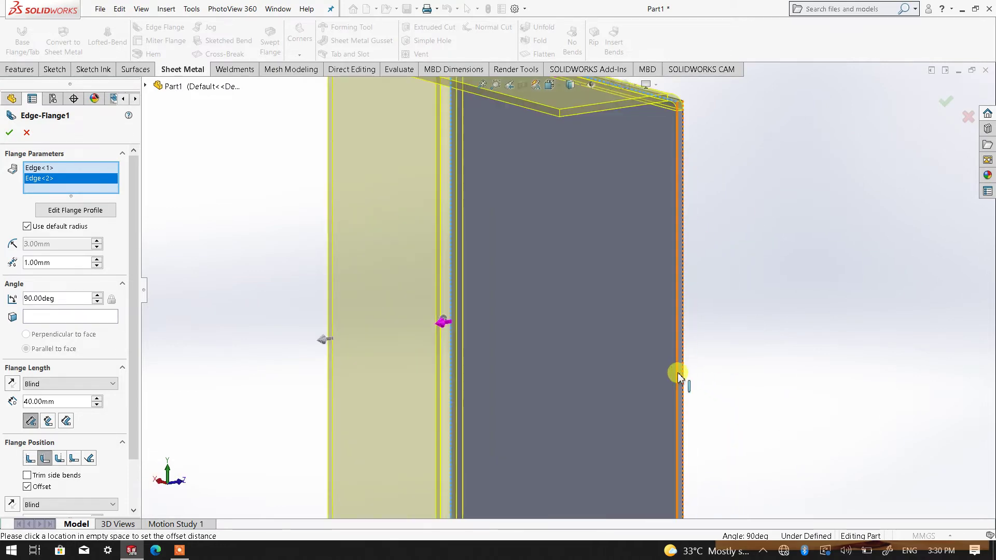
{"action": "left_click", "coordinate": [678, 377]}
{"action": "scroll", "coordinate": [674, 394], "scroll_direction": "up", "scroll_amount": 5}
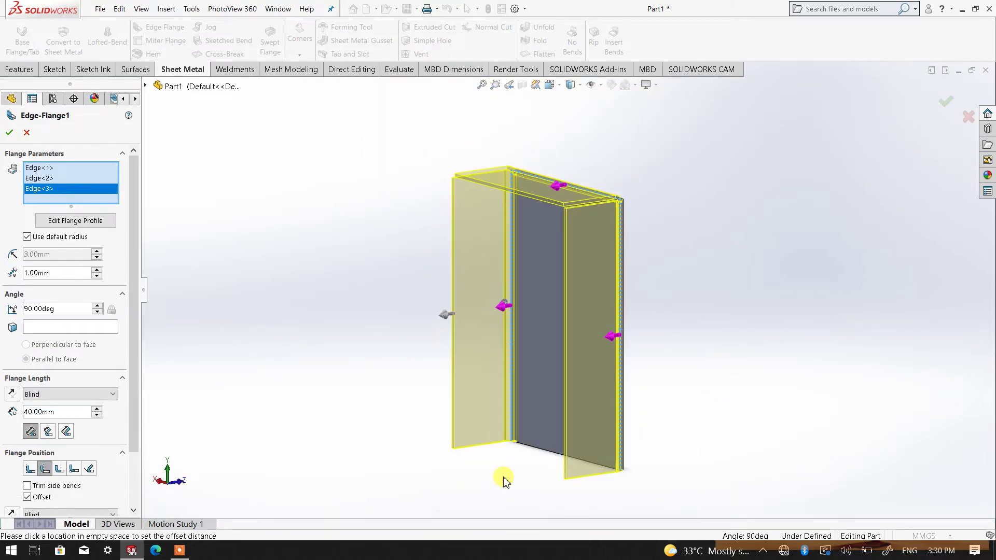
{"action": "middle_click_drag", "start_coordinate": [523, 497], "coordinate": [558, 403]}
{"action": "scroll", "coordinate": [555, 394], "scroll_direction": "down", "scroll_amount": 3}
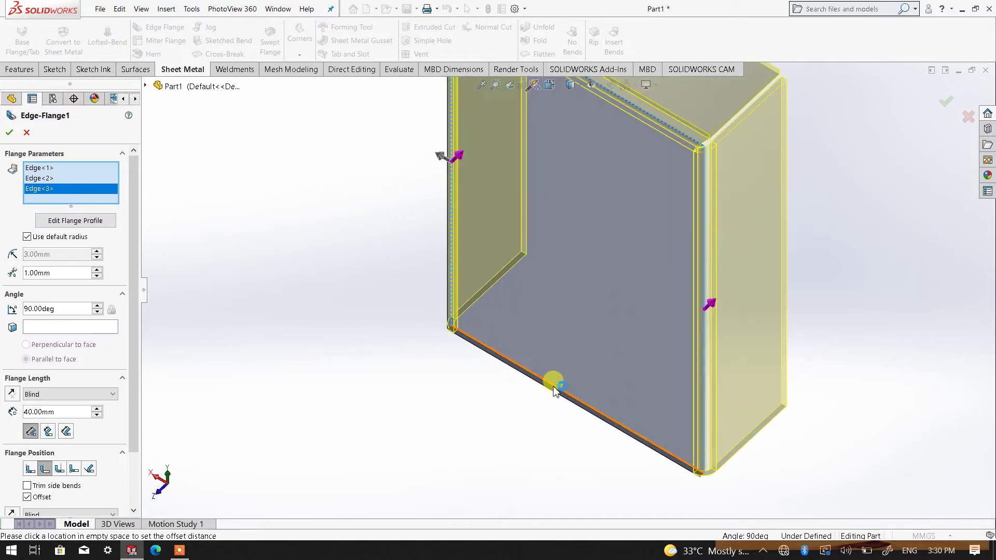
{"action": "left_click", "coordinate": [553, 387]}
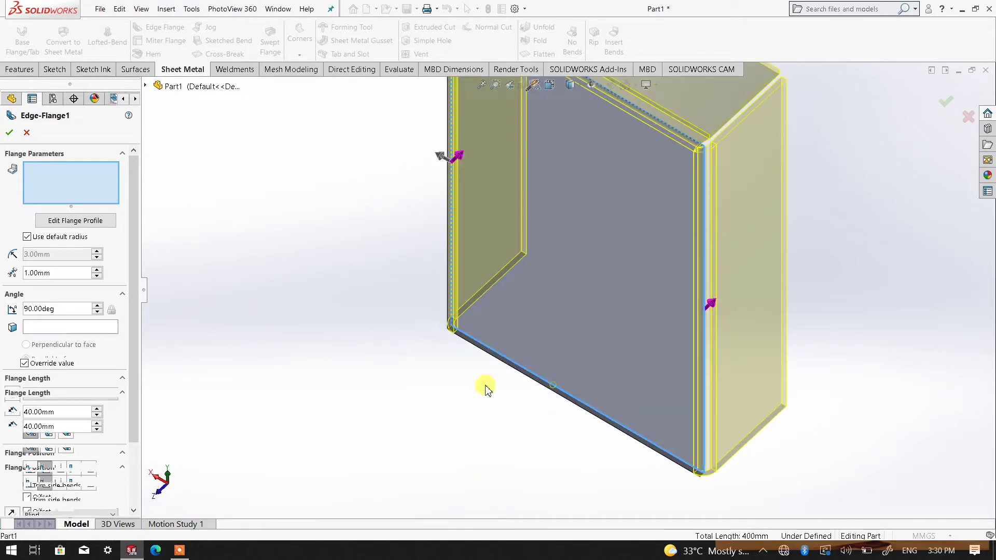
{"action": "left_click", "coordinate": [11, 135]}
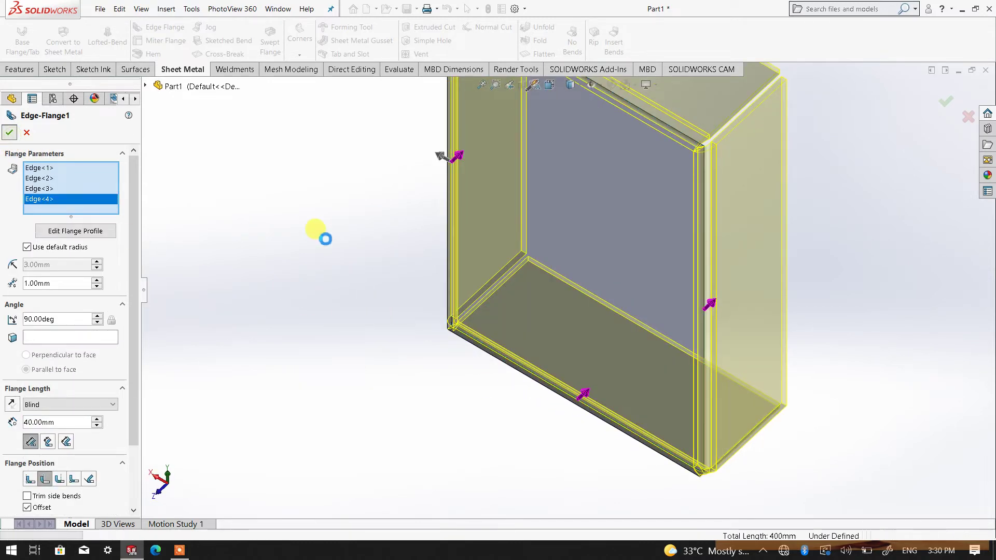
Look at the flanged box from behind and return to the isometric view.
{"action": "middle_click_drag", "start_coordinate": [324, 241], "coordinate": [607, 132]}
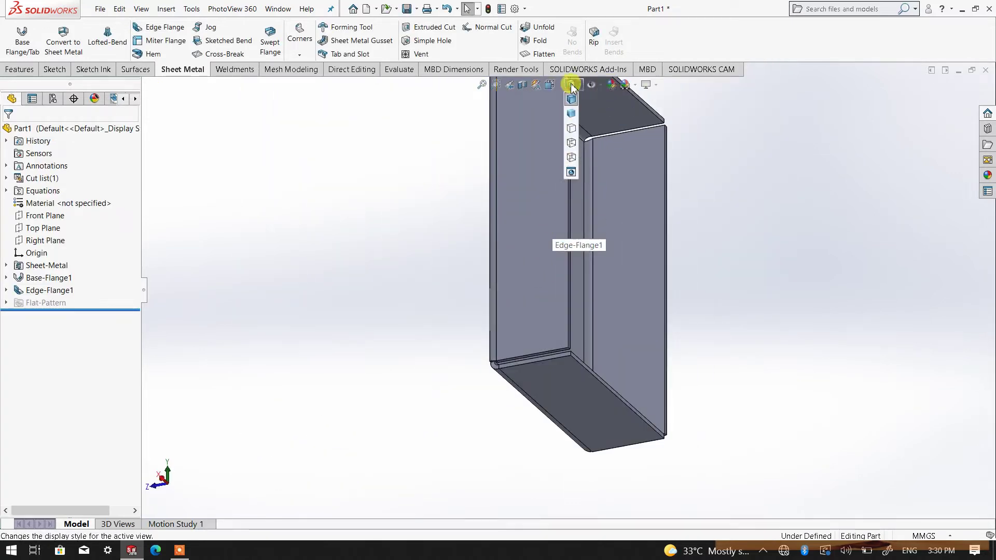
{"action": "left_click", "coordinate": [550, 84]}
{"action": "left_click", "coordinate": [618, 114]}
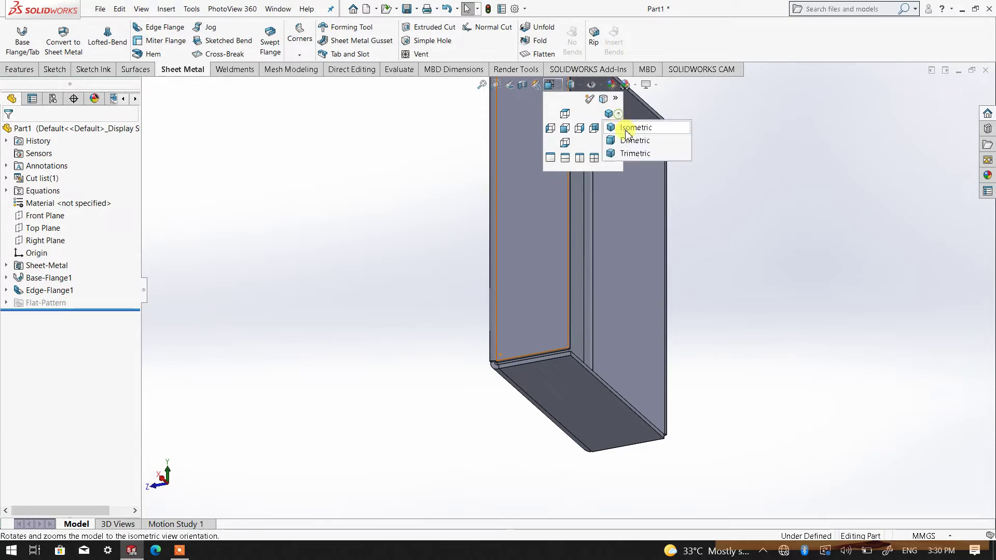
{"action": "left_click", "coordinate": [638, 127]}
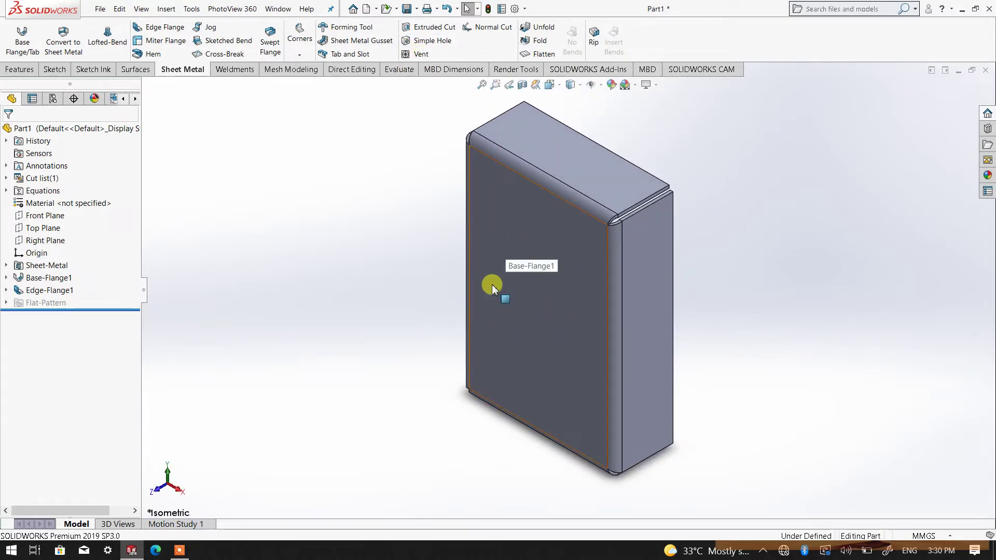
Start a new sketch on the large front face of the base flange and view it face-on.
{"action": "left_click", "coordinate": [540, 307]}
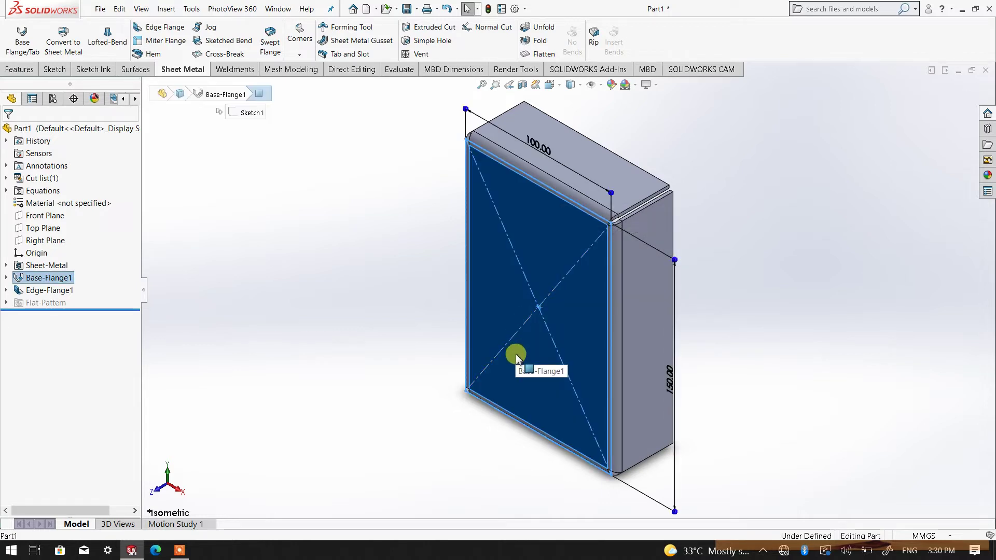
{"action": "left_click", "coordinate": [344, 313]}
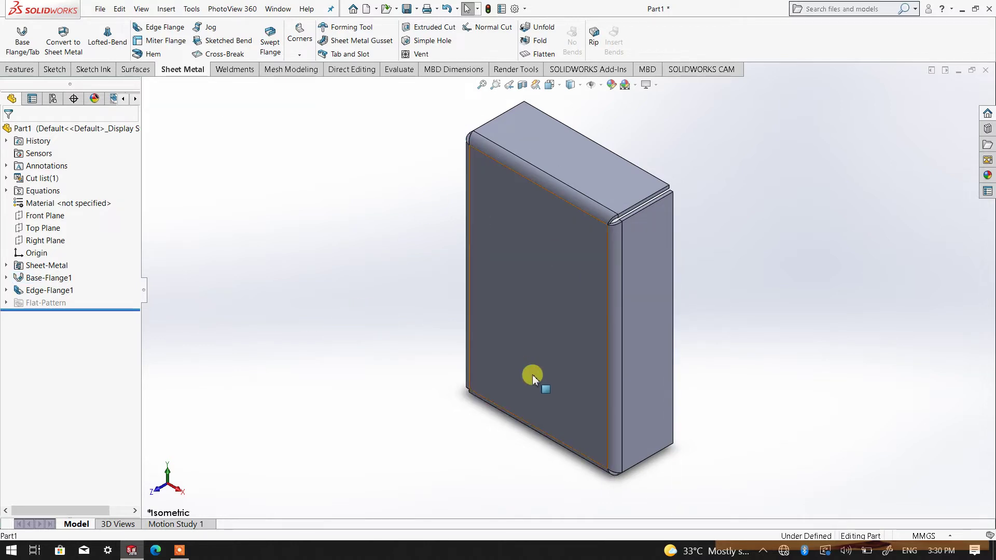
{"action": "left_click", "coordinate": [566, 297]}
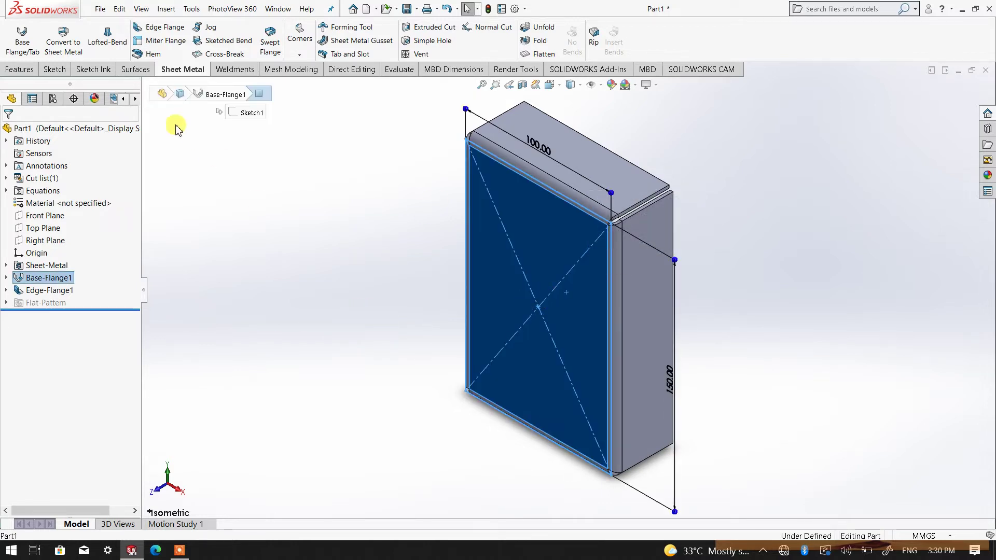
{"action": "left_click", "coordinate": [54, 69]}
{"action": "left_click", "coordinate": [16, 34]}
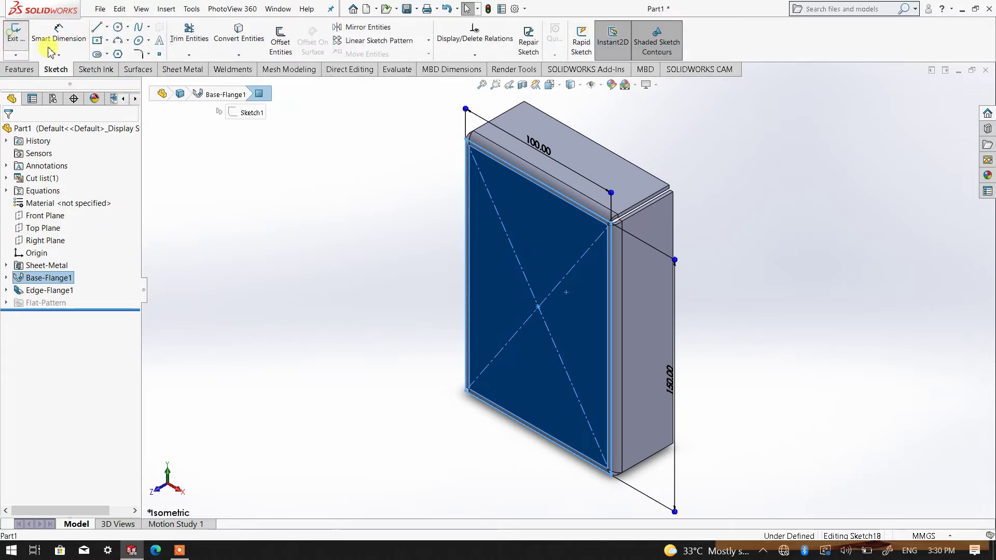
{"action": "left_click", "coordinate": [552, 84]}
{"action": "left_click", "coordinate": [607, 144]}
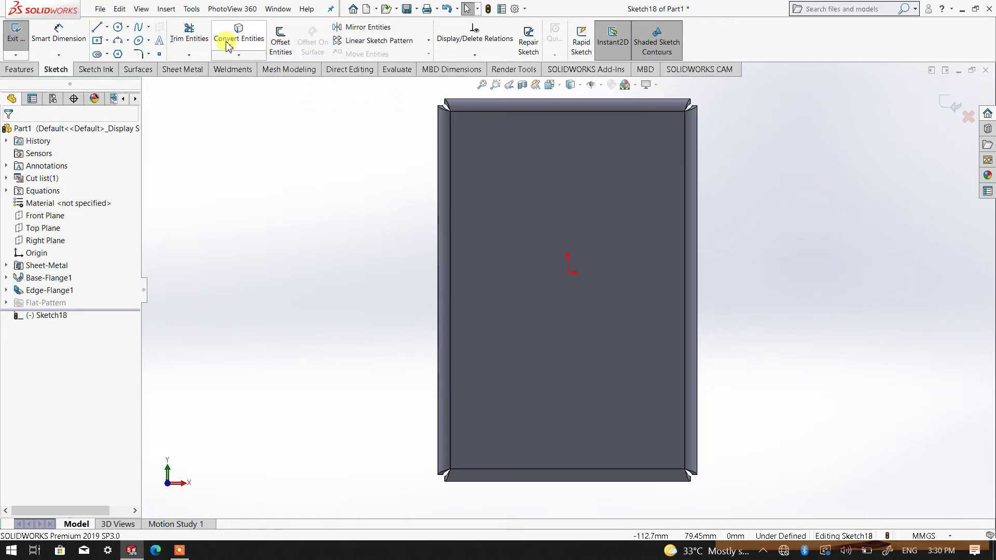
Sketch a circle centred on the origin with a radius of about 34 mm.
{"action": "left_click", "coordinate": [118, 27]}
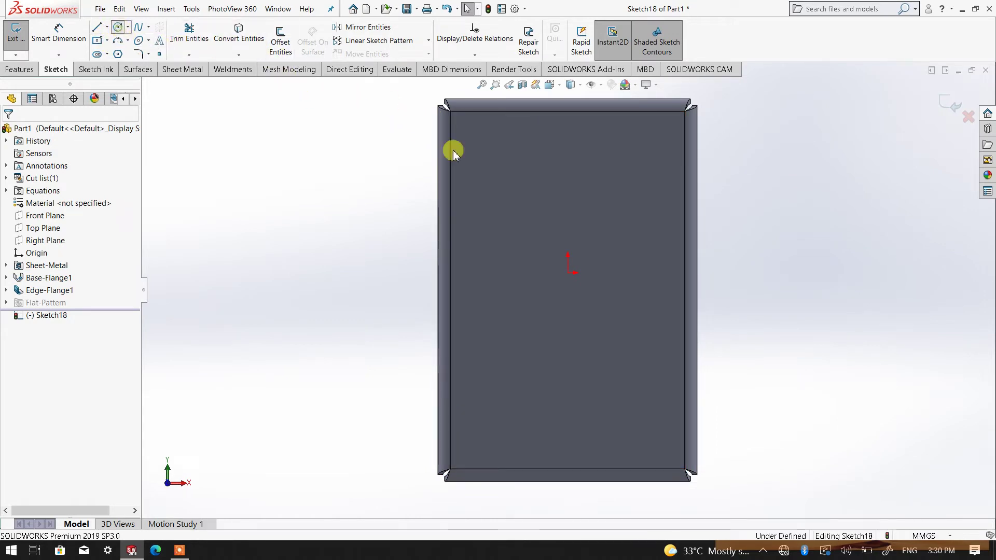
{"action": "left_click", "coordinate": [568, 272]}
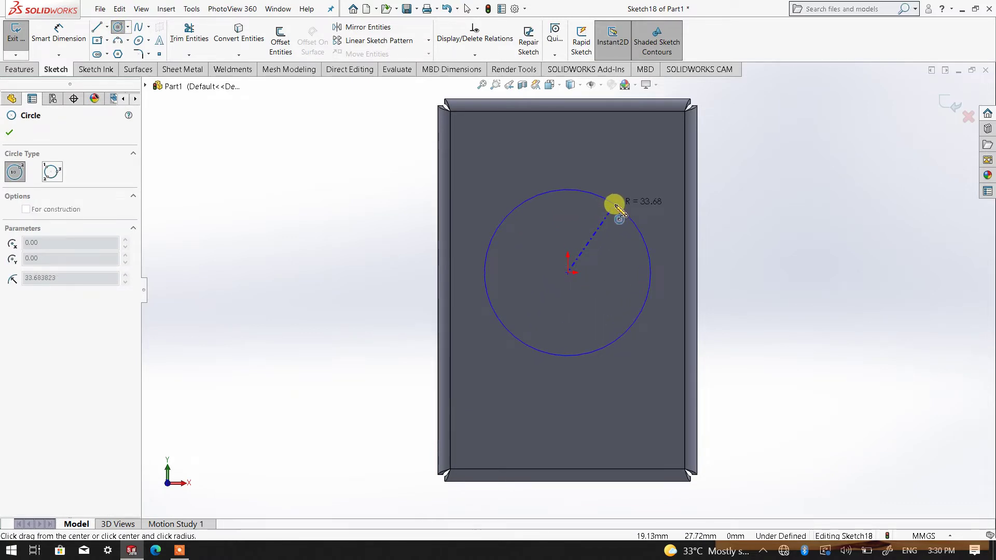
{"action": "left_click", "coordinate": [616, 207]}
Dimension the circle's diameter and set it to 70 mm.
{"action": "right_click", "coordinate": [804, 193]}
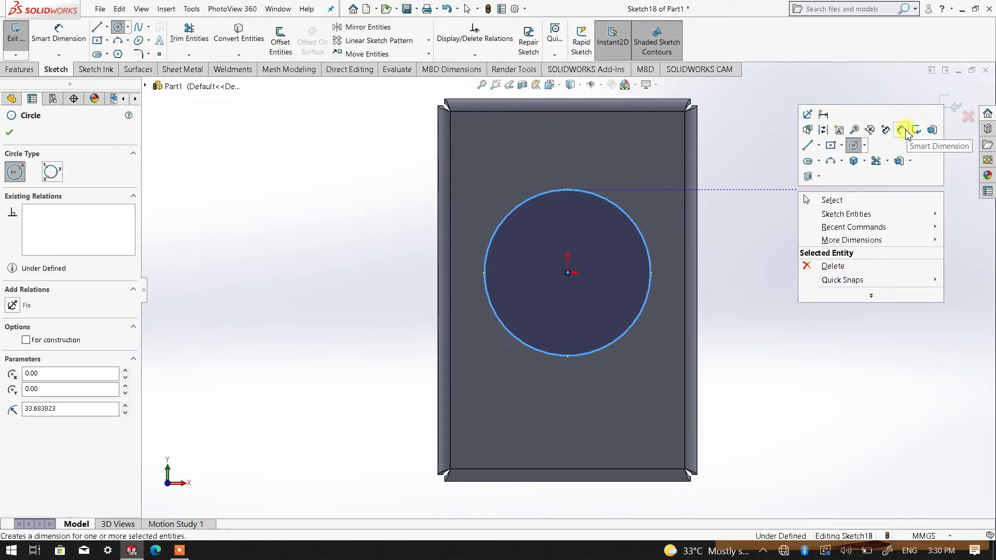
{"action": "left_click", "coordinate": [905, 132]}
{"action": "left_click", "coordinate": [645, 247]}
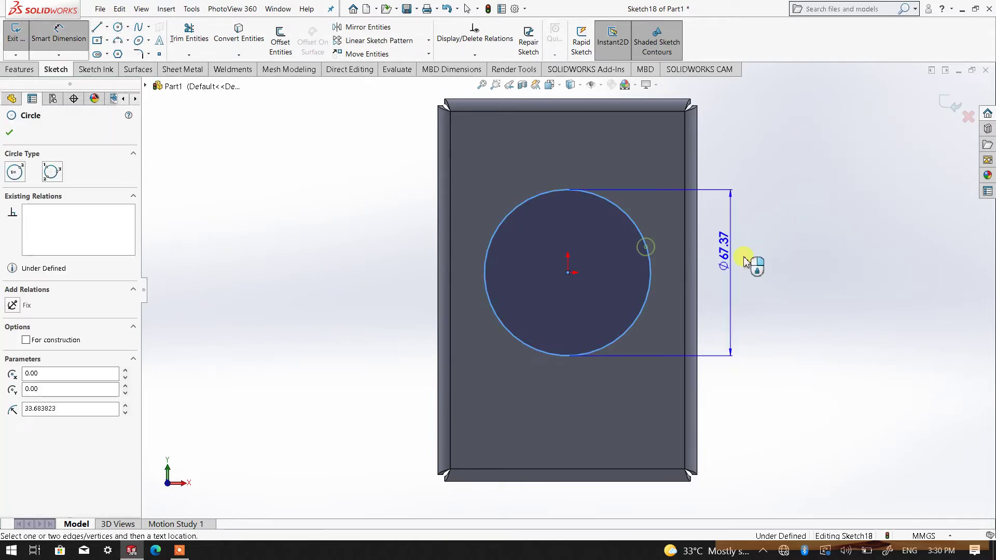
{"action": "left_click", "coordinate": [755, 271]}
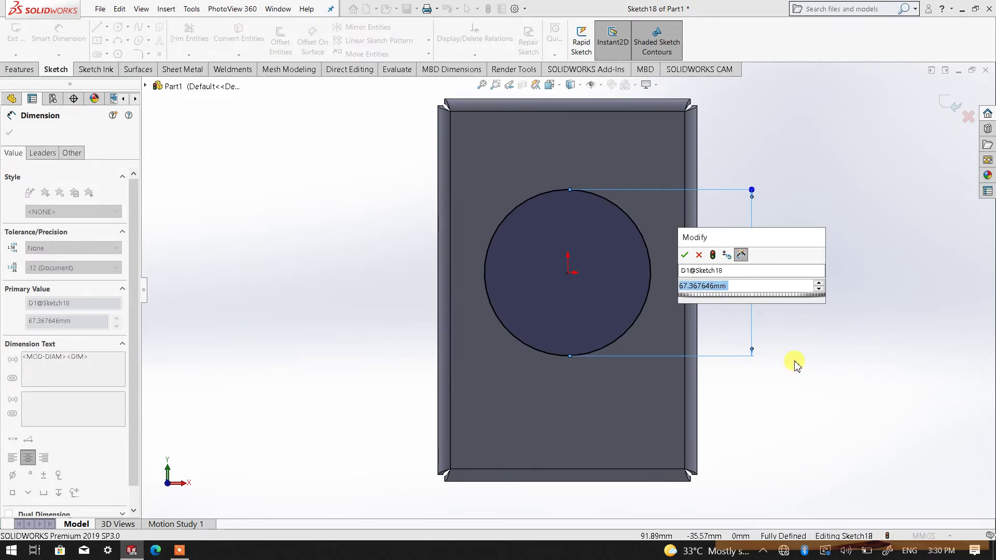
{"action": "left_click", "coordinate": [685, 255]}
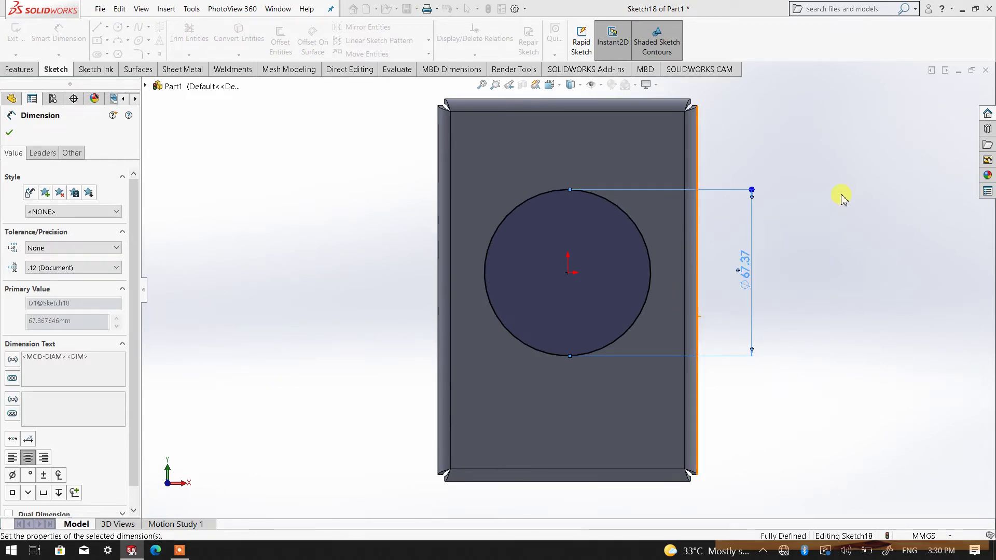
{"action": "right_click", "coordinate": [831, 187]}
{"action": "left_click", "coordinate": [850, 215]}
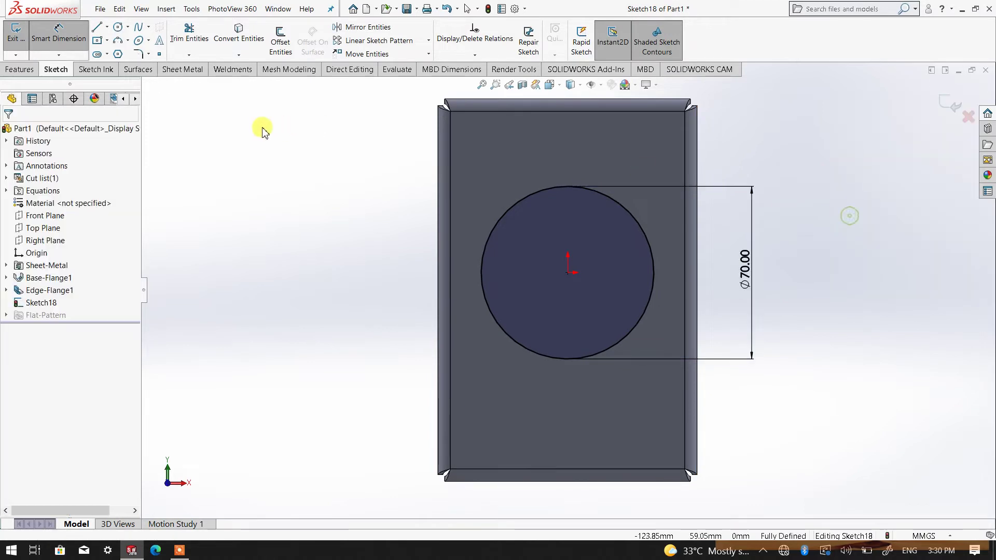
Offset the 70 mm circle inward by 10 mm using the Reverse option, with dimensions added.
{"action": "left_click", "coordinate": [280, 39]}
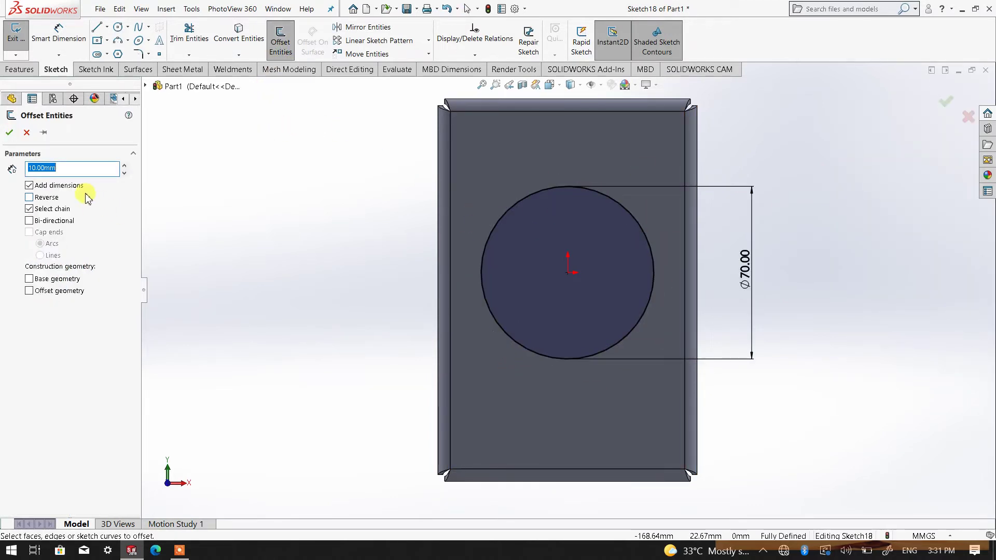
{"action": "left_click", "coordinate": [73, 171]}
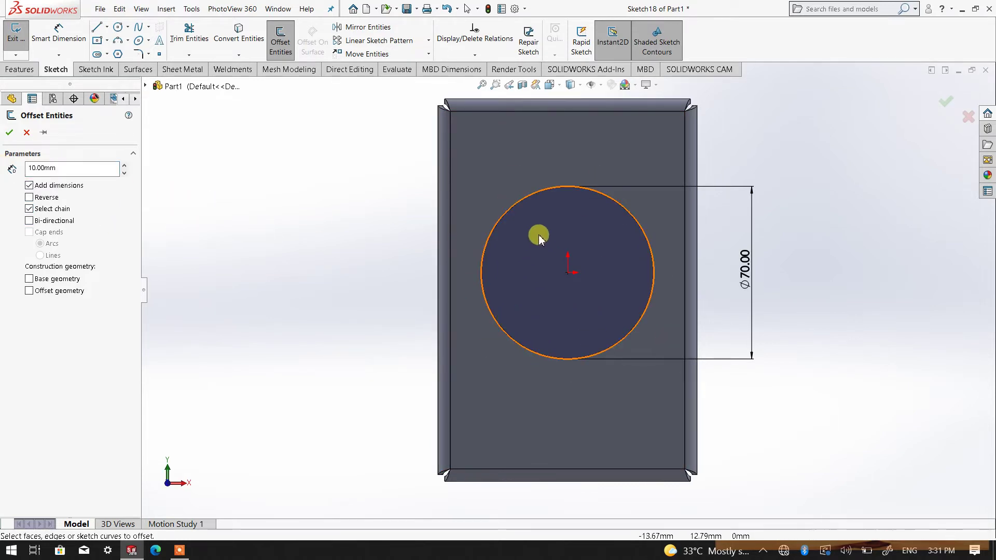
{"action": "left_click", "coordinate": [518, 206]}
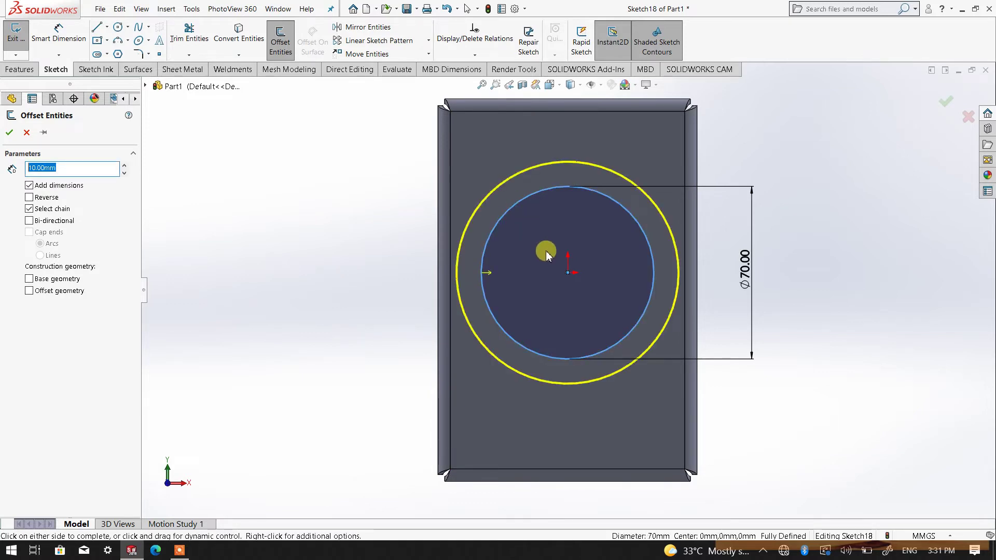
{"action": "left_click", "coordinate": [30, 197]}
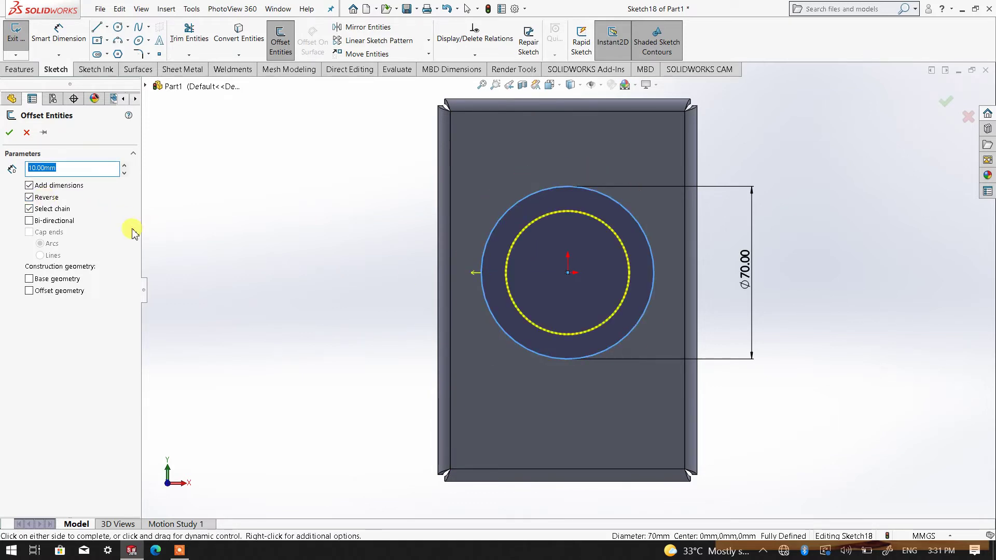
{"action": "left_click", "coordinate": [8, 134]}
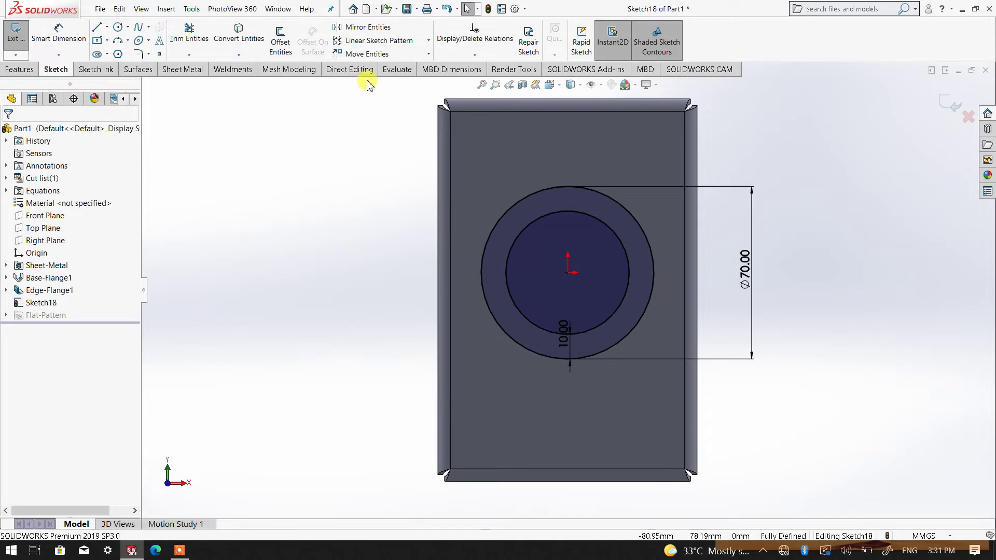
Offset the inner 50 mm circle inward by 10 mm to add a third concentric circle.
{"action": "left_click", "coordinate": [281, 44]}
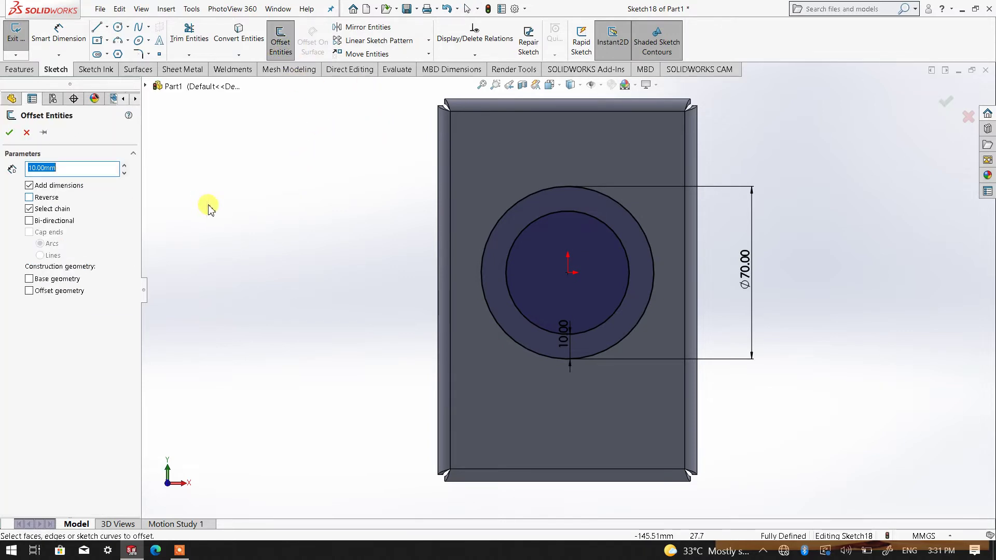
{"action": "left_click", "coordinate": [516, 246]}
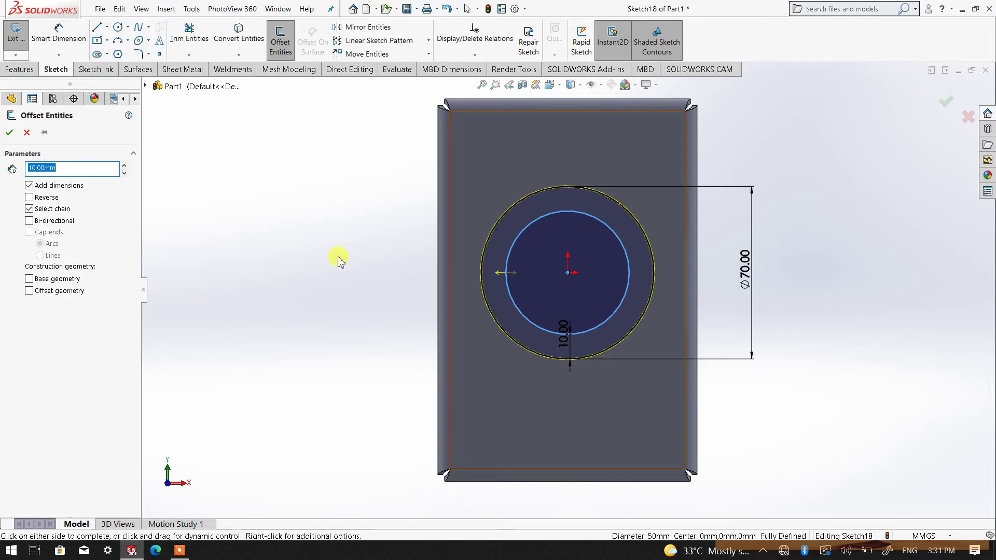
{"action": "left_click", "coordinate": [29, 198]}
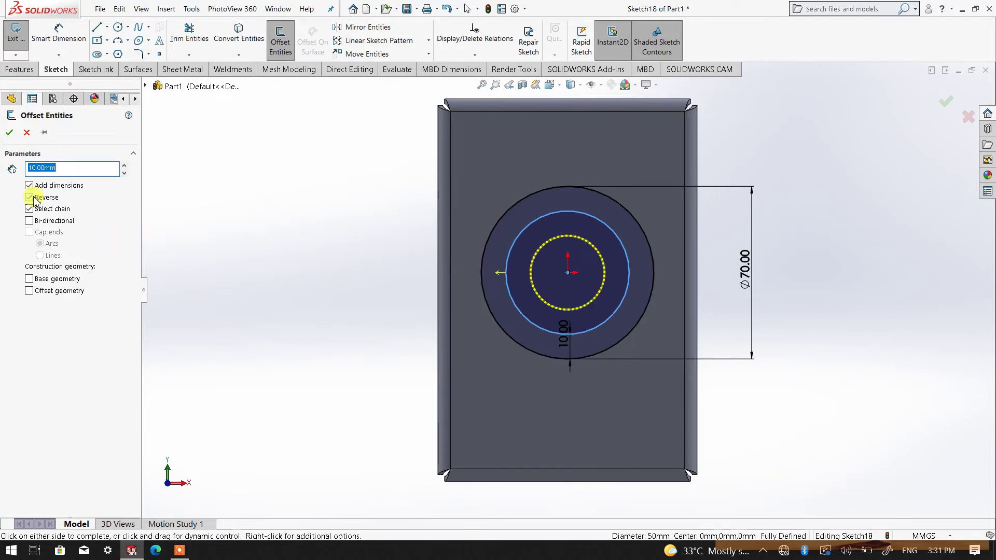
{"action": "left_click", "coordinate": [9, 133]}
Offset the innermost 30 mm circle inward by 10 mm to add a fourth concentric circle.
{"action": "scroll", "coordinate": [612, 316], "scroll_direction": "down", "scroll_amount": 2}
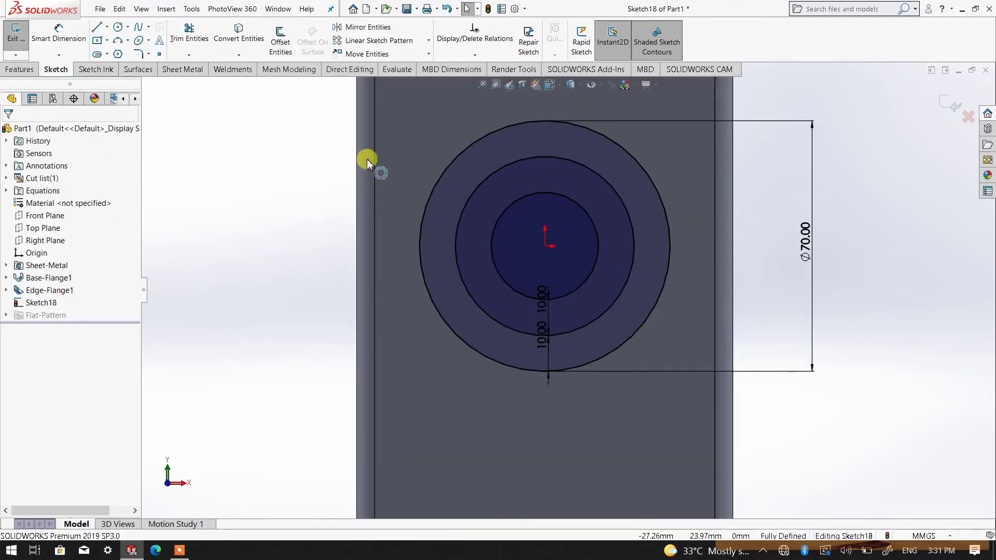
{"action": "left_click", "coordinate": [281, 43]}
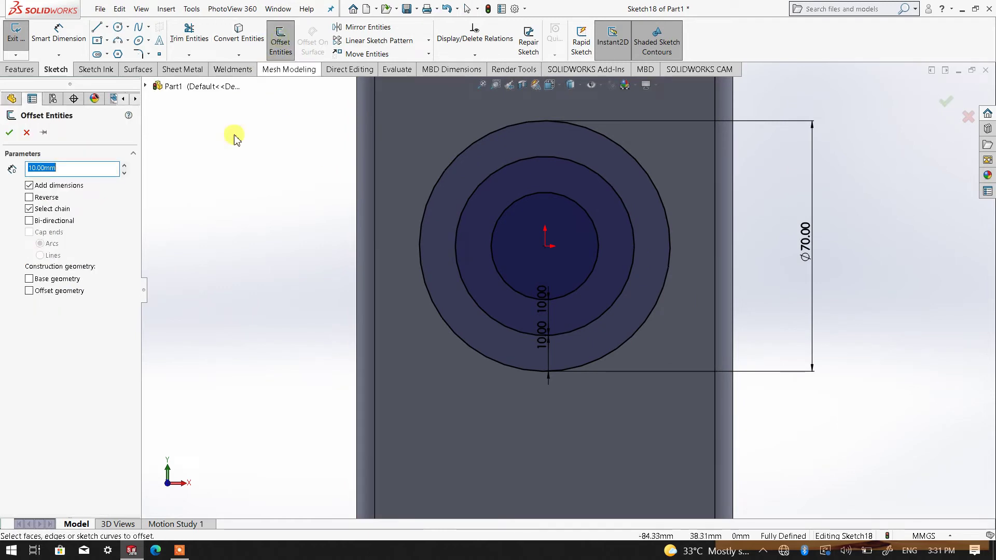
{"action": "left_click", "coordinate": [553, 200]}
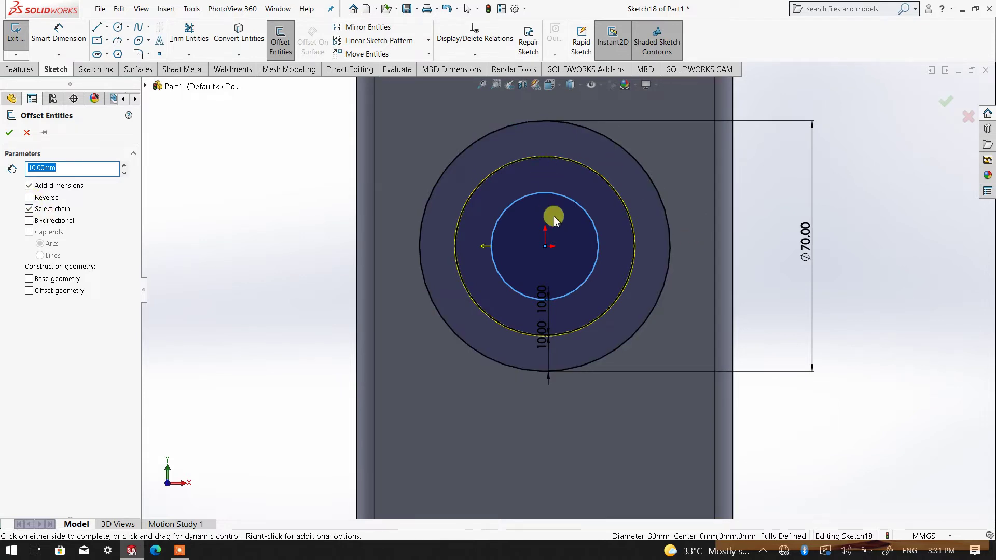
{"action": "left_click", "coordinate": [29, 198]}
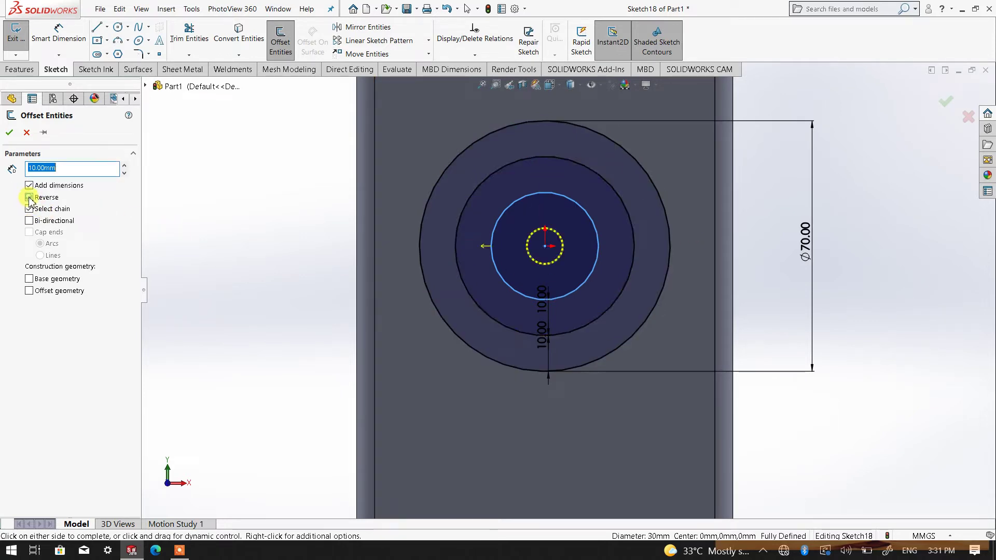
{"action": "left_click", "coordinate": [10, 134]}
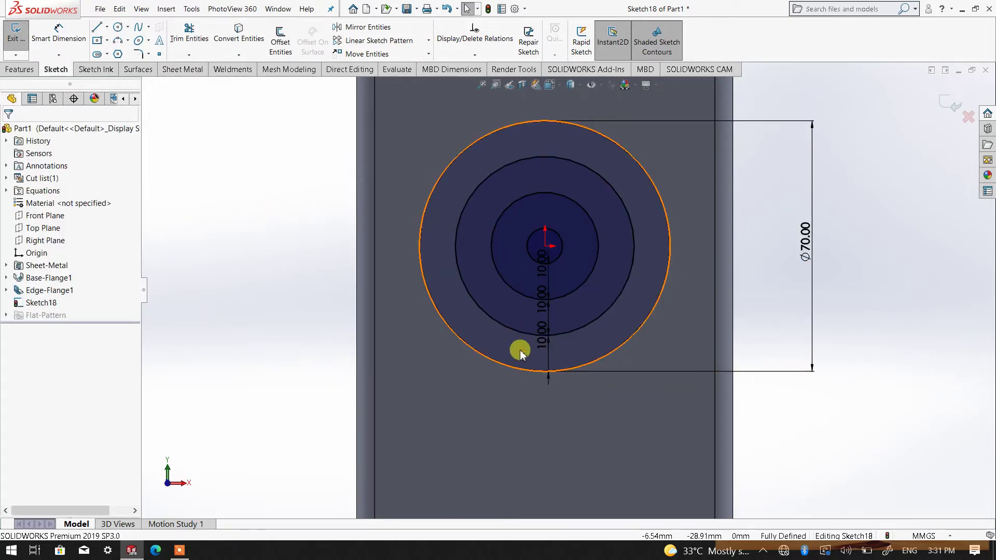
Move the three 10 mm offset dimensions out of the circles to the empty area beside the plate.
{"action": "left_click_drag", "start_coordinate": [544, 344], "coordinate": [326, 339]}
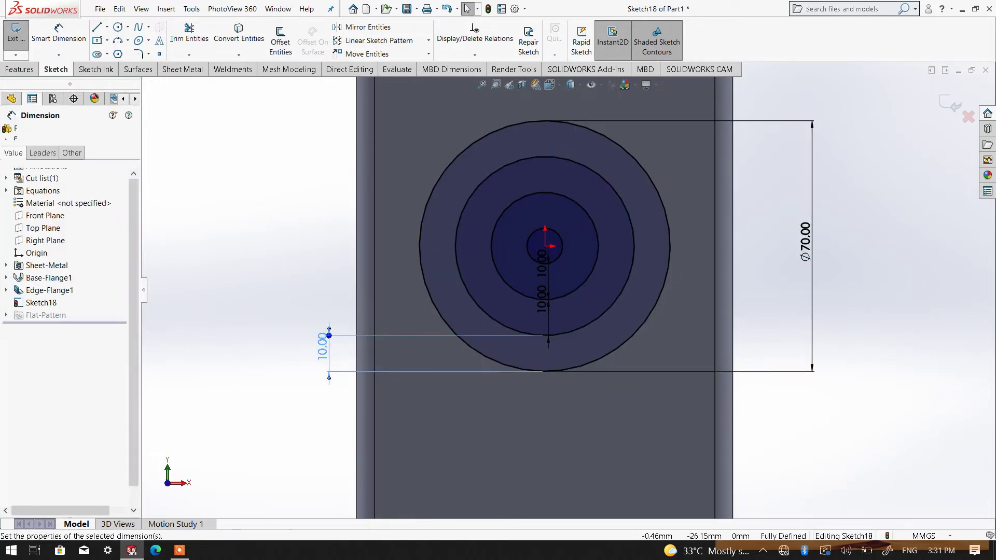
{"action": "left_click_drag", "start_coordinate": [542, 297], "coordinate": [322, 266]}
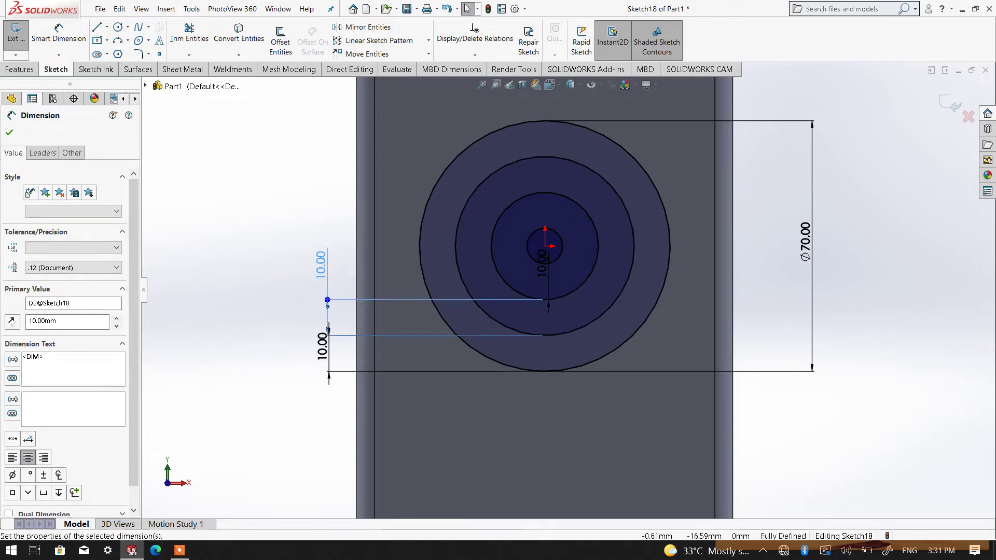
{"action": "left_click_drag", "start_coordinate": [534, 268], "coordinate": [336, 220]}
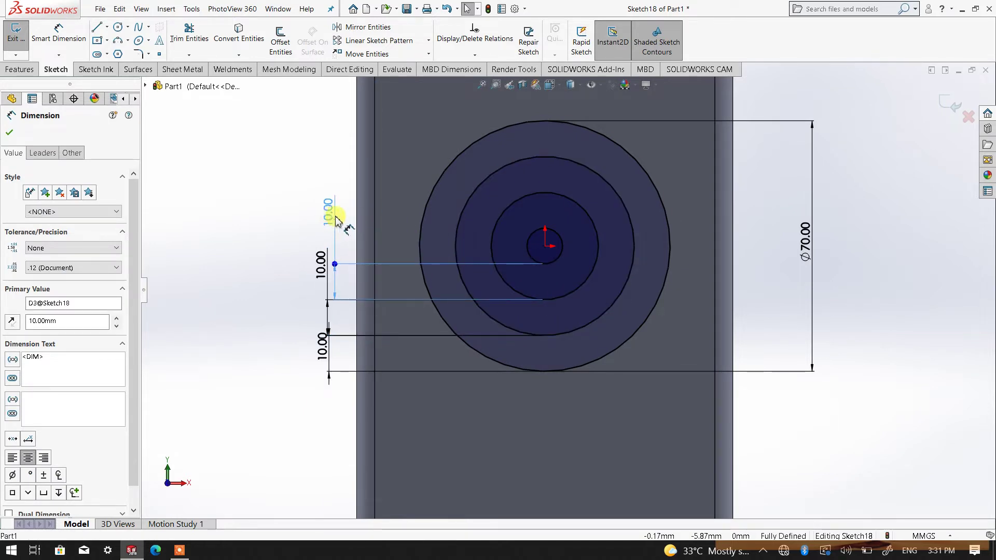
{"action": "left_click", "coordinate": [256, 218]}
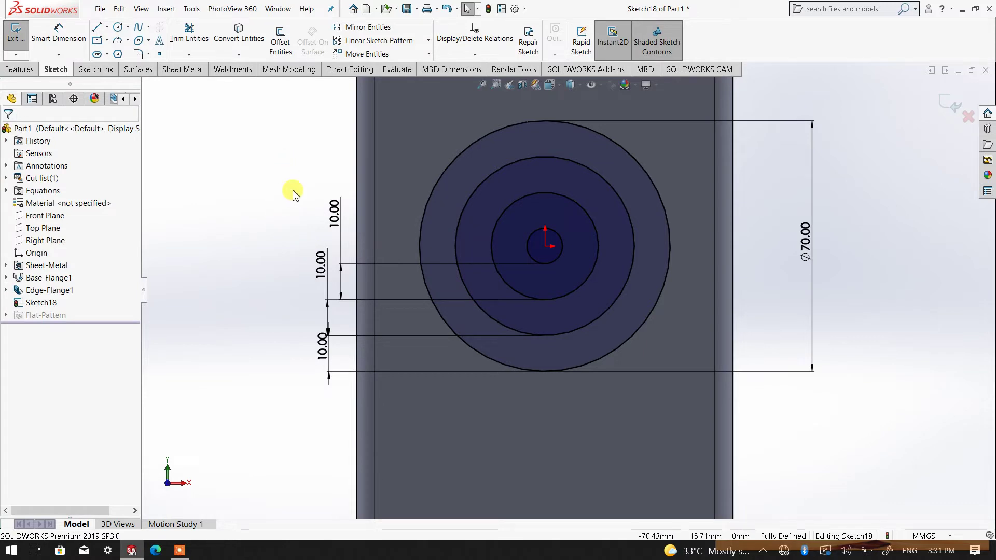
Sketch a vertical line through the centre from the top to the bottom quadrant of the outer circle.
{"action": "left_click", "coordinate": [97, 28]}
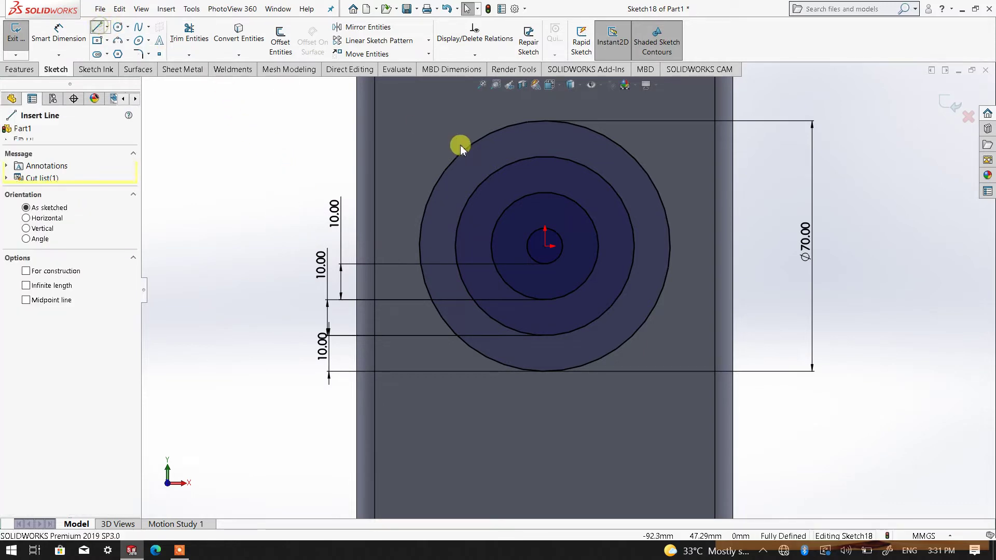
{"action": "left_click", "coordinate": [545, 122]}
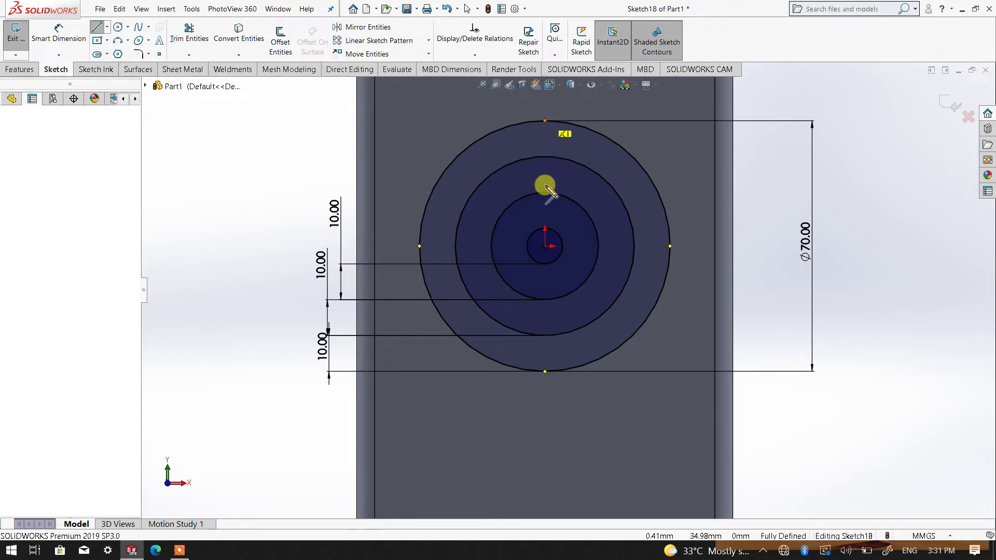
{"action": "left_click", "coordinate": [545, 371]}
{"action": "right_click", "coordinate": [544, 372]}
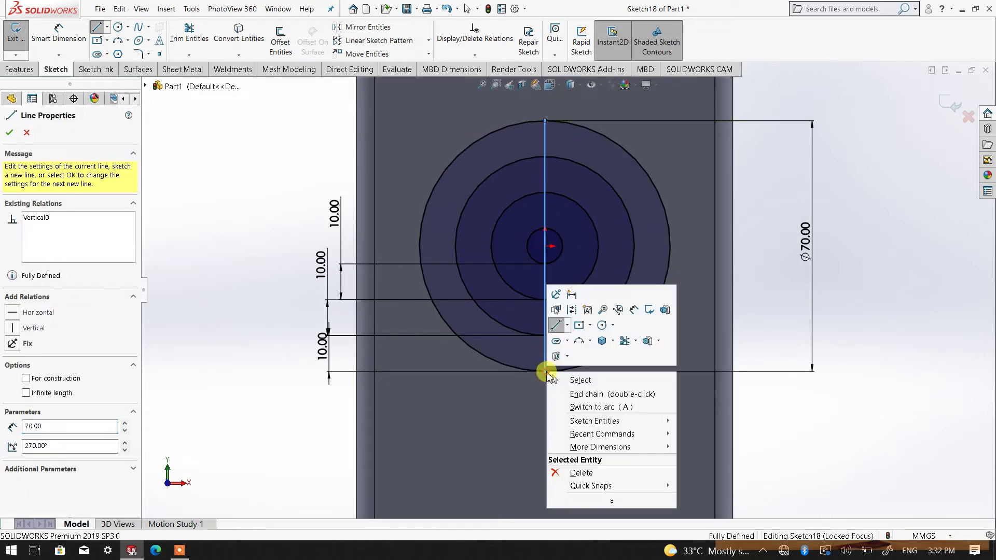
{"action": "left_click", "coordinate": [571, 379]}
{"action": "key", "text": "Escape"}
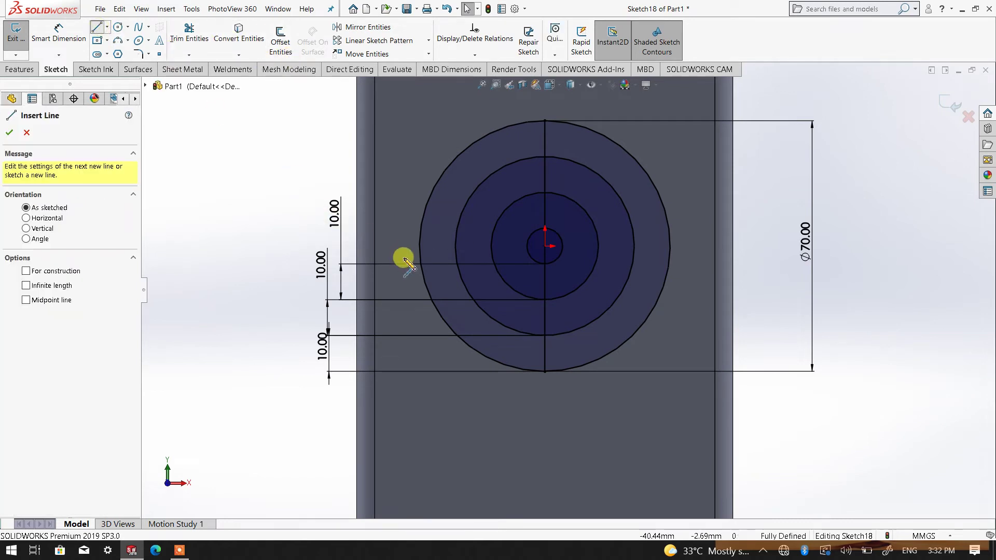
Sketch a horizontal line through the centre between the left and right quadrants of the outer circle.
{"action": "left_click", "coordinate": [419, 246]}
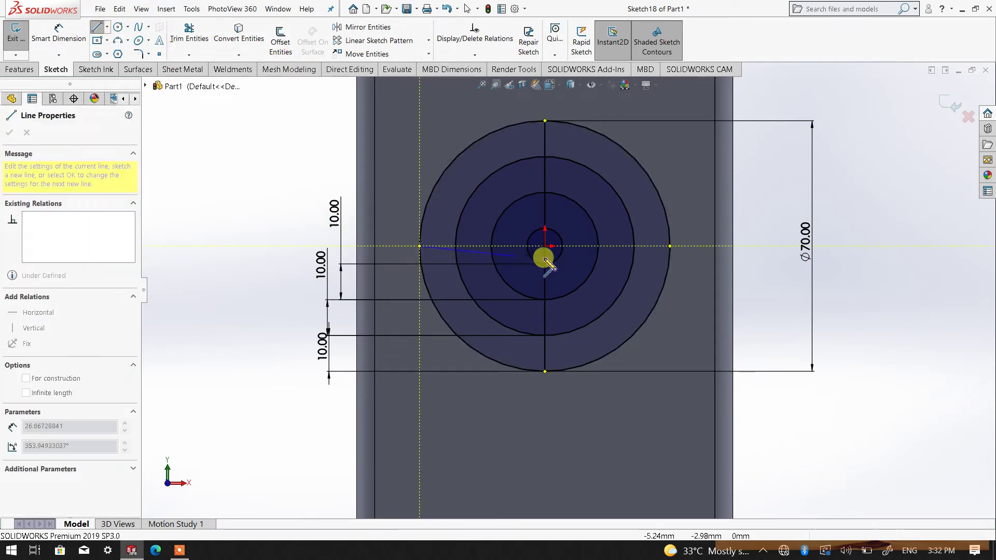
{"action": "left_click", "coordinate": [670, 246]}
{"action": "right_click", "coordinate": [670, 245]}
{"action": "left_click", "coordinate": [692, 251]}
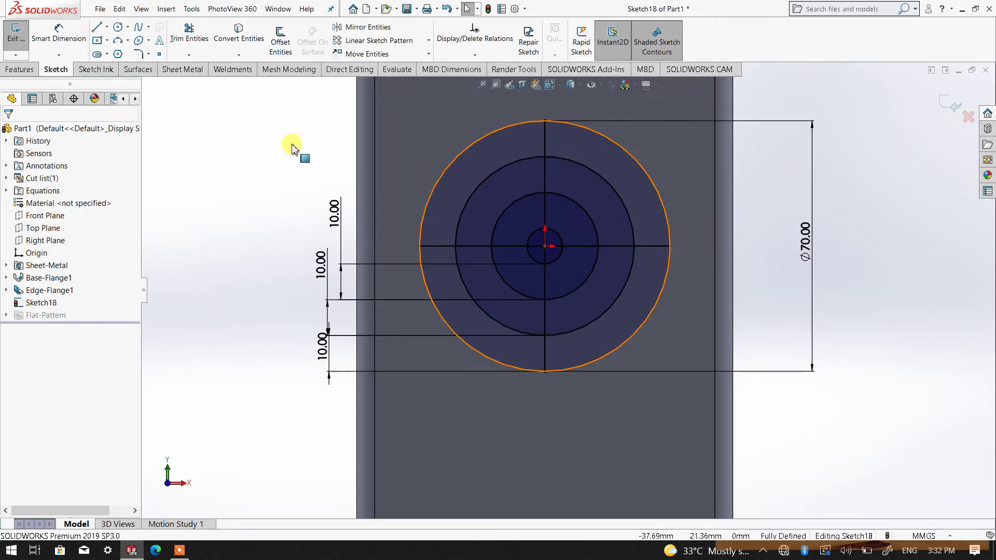
Start a sheet metal Vent bounded by the outer 70 mm circle and add the three inner circles as its ribs.
{"action": "left_click", "coordinate": [183, 69]}
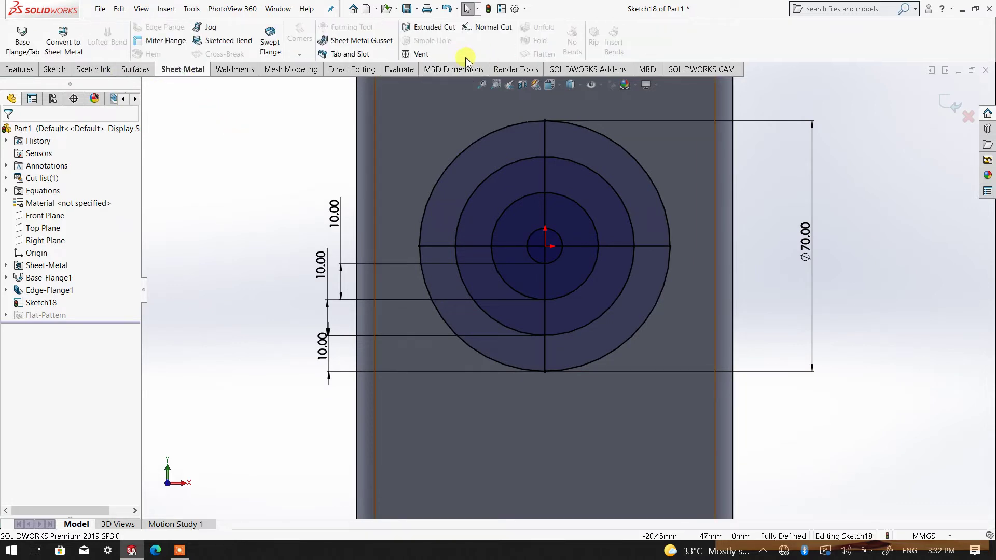
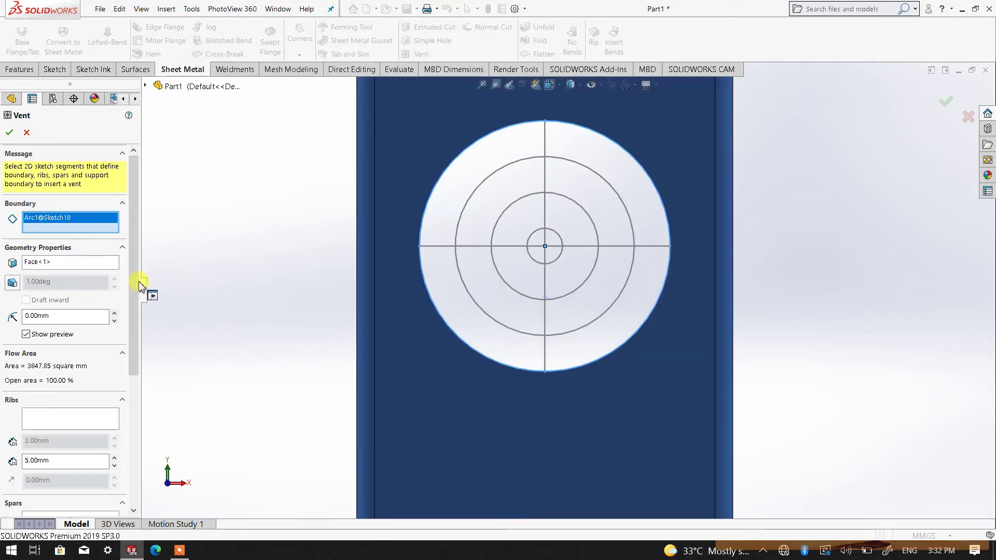
{"action": "left_click_drag", "start_coordinate": [136, 278], "coordinate": [136, 345]}
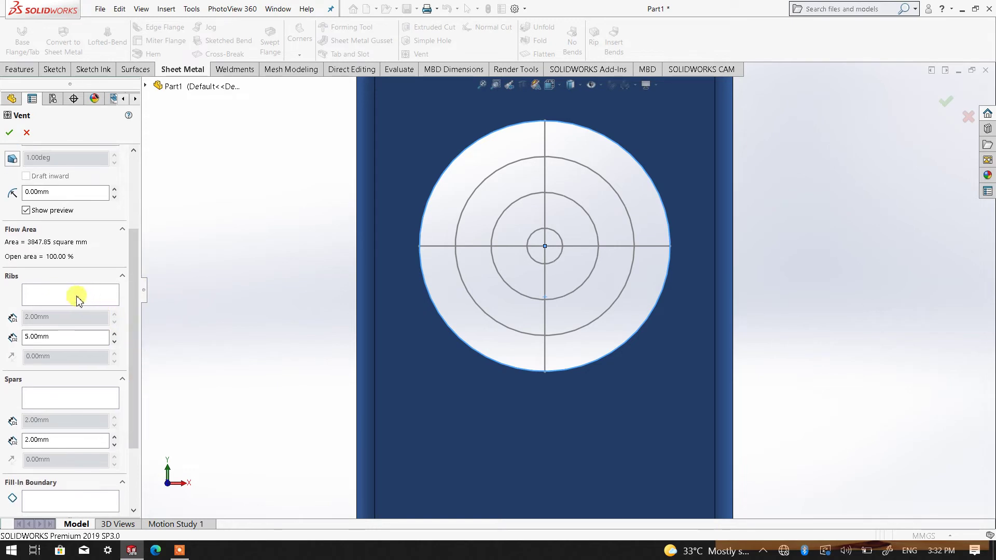
{"action": "left_click", "coordinate": [53, 299]}
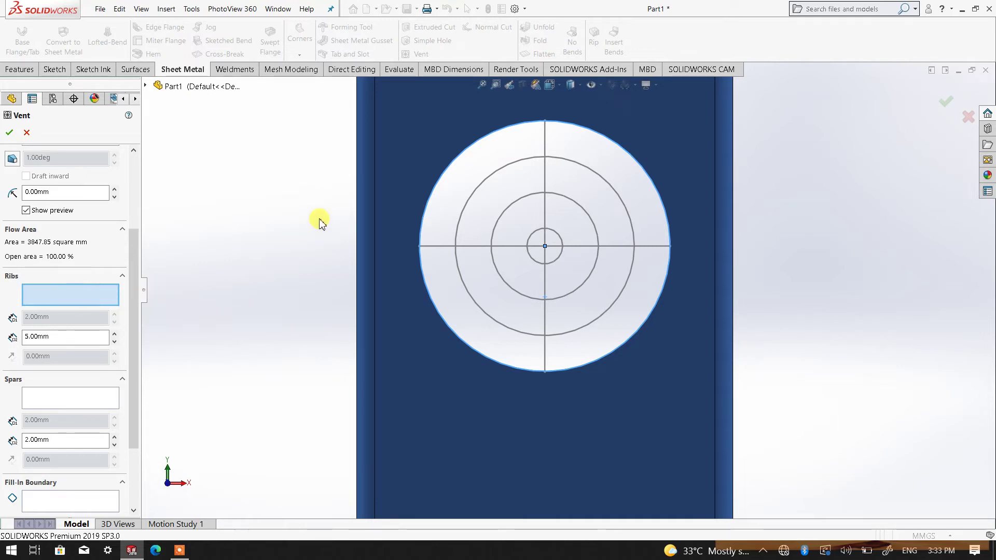
{"action": "left_click", "coordinate": [483, 180]}
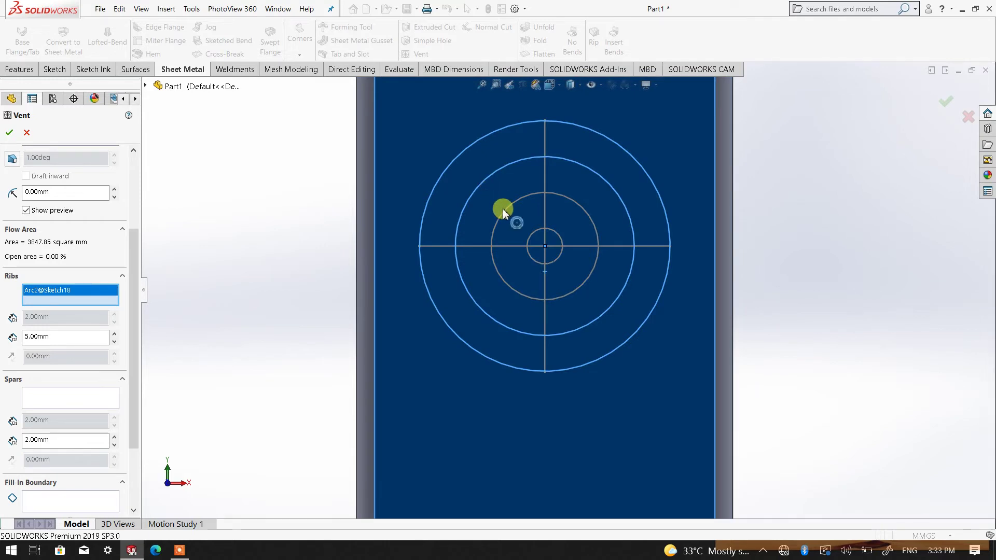
{"action": "left_click", "coordinate": [505, 211]}
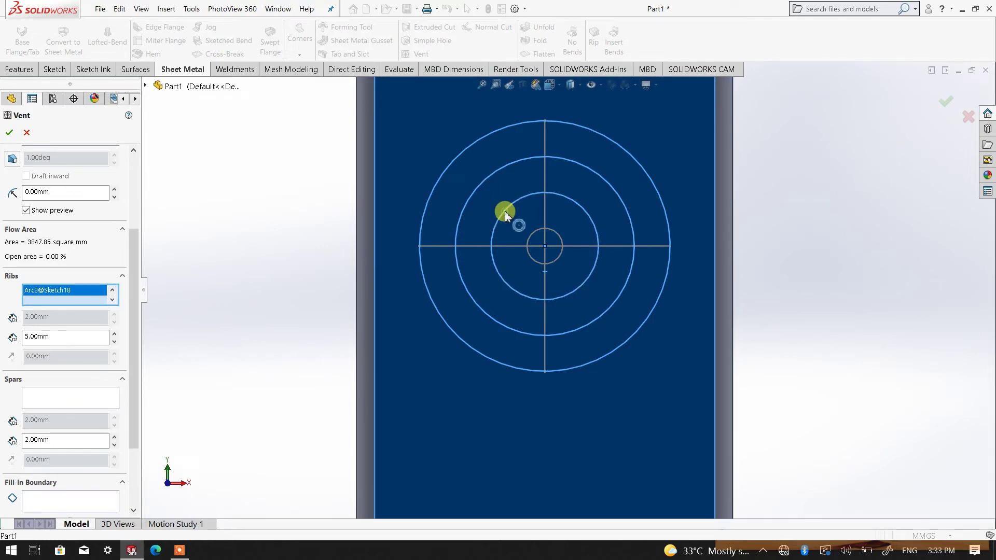
{"action": "left_click", "coordinate": [532, 236]}
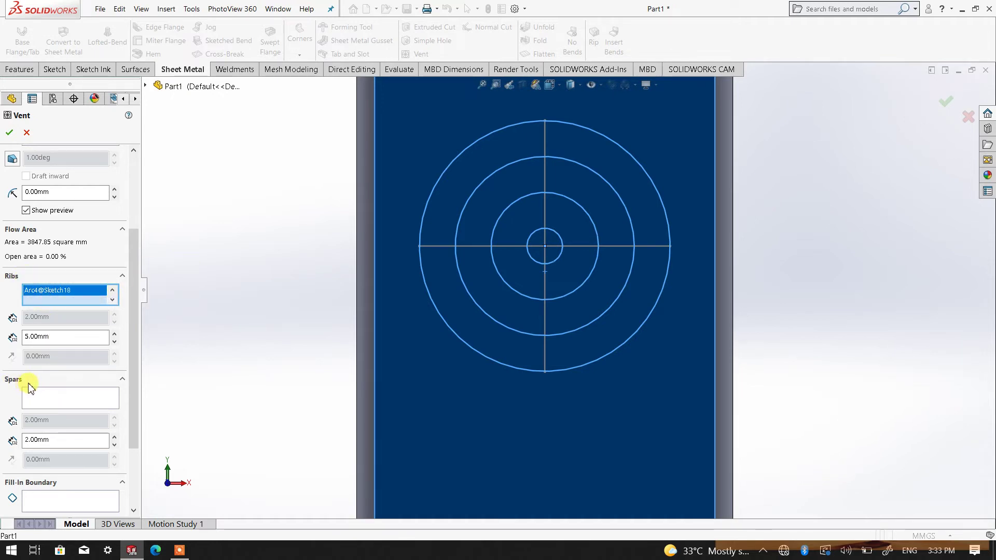
Add the vertical and horizontal lines through the centre as the vent's spars.
{"action": "left_click", "coordinate": [50, 398]}
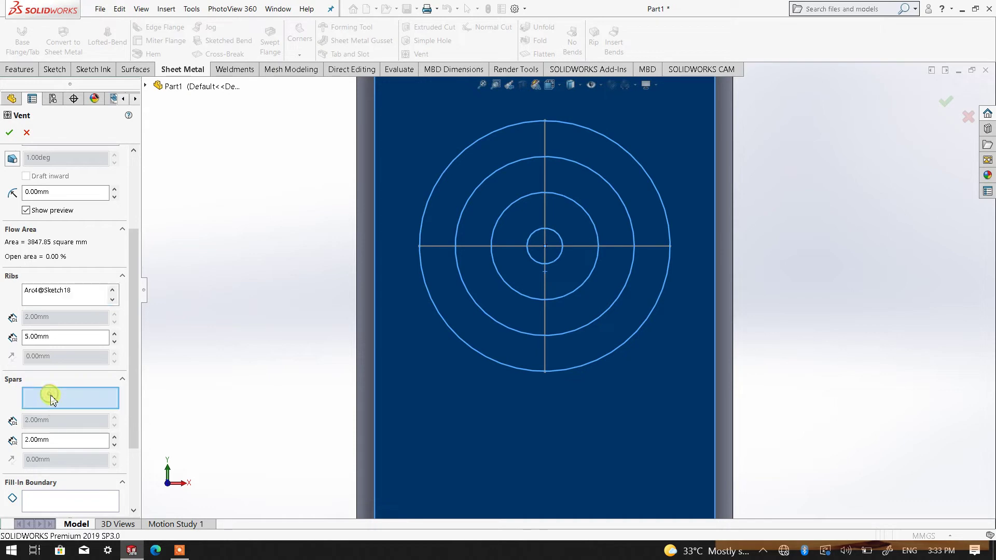
{"action": "left_click", "coordinate": [544, 169]}
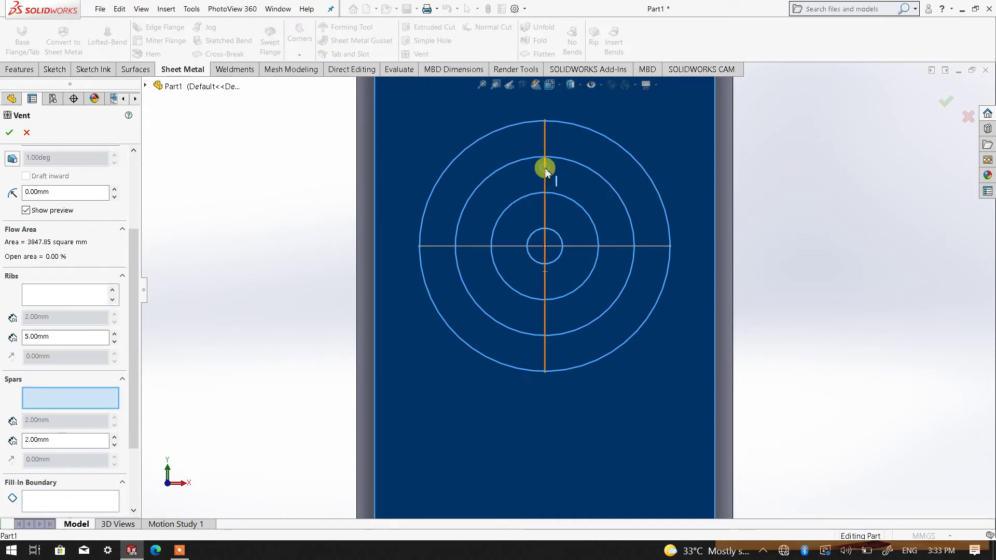
{"action": "left_click", "coordinate": [620, 247]}
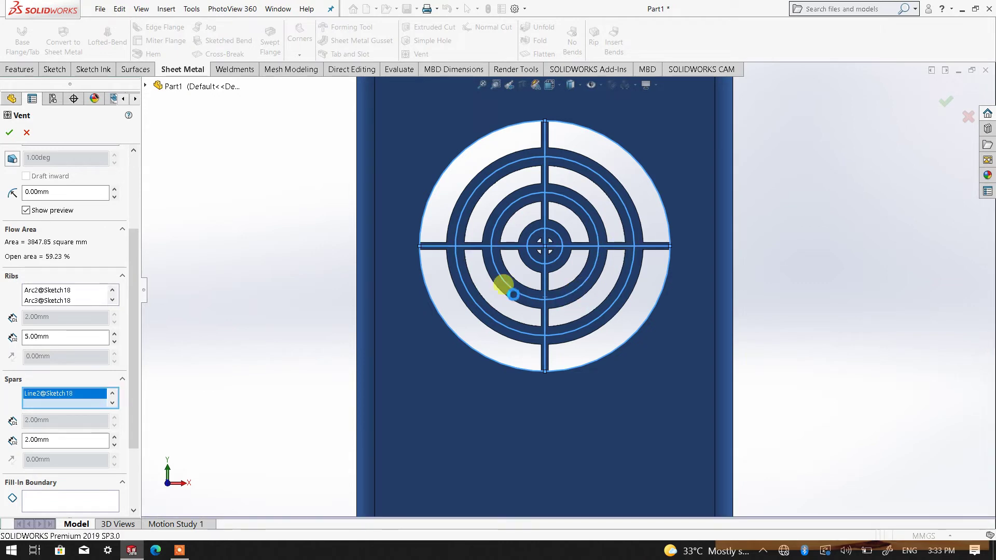
Set the width of the vent's ribs to 2 mm and create the vent.
{"action": "double_click", "coordinate": [56, 336]}
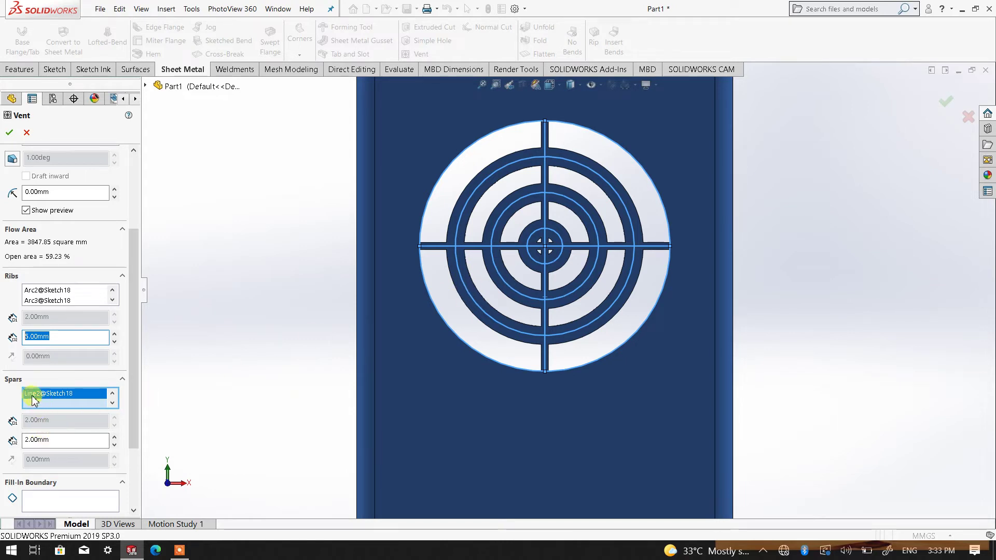
{"action": "left_click", "coordinate": [40, 441]}
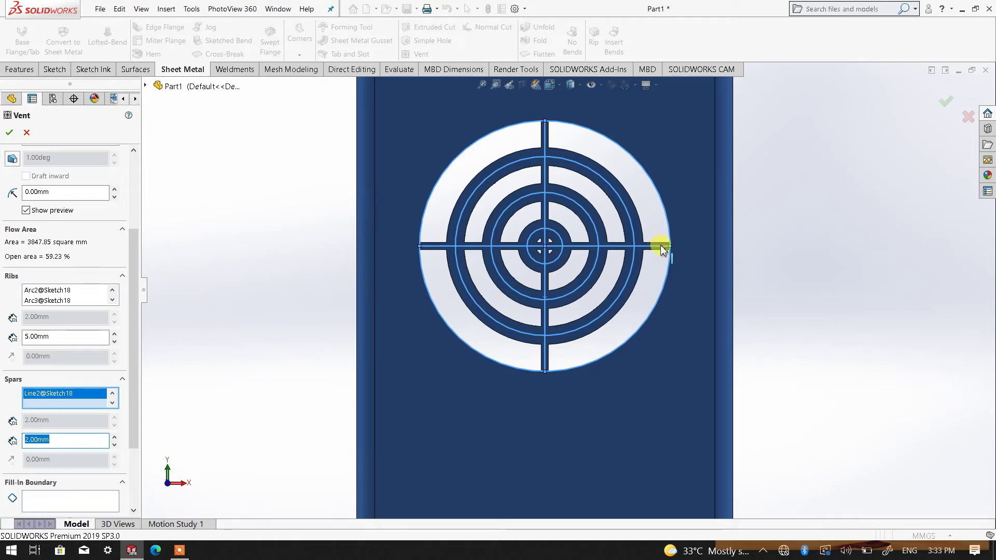
{"action": "left_click", "coordinate": [47, 338]}
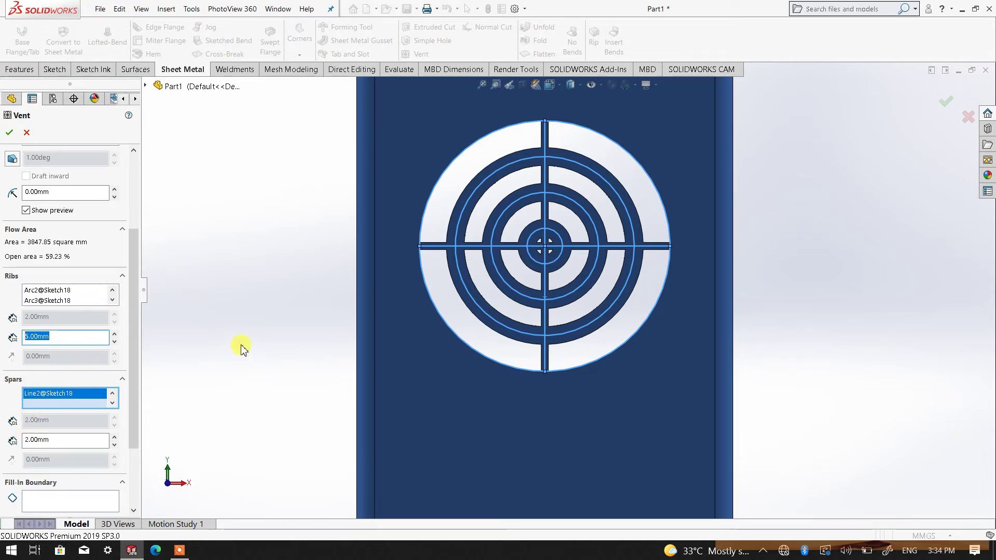
{"action": "type", "text": "2"}
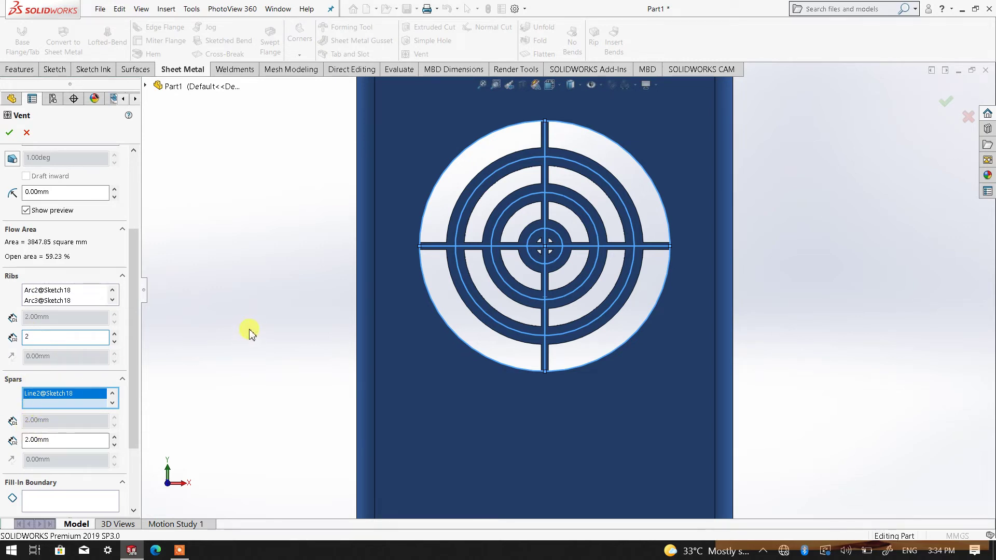
{"action": "key", "text": "Return"}
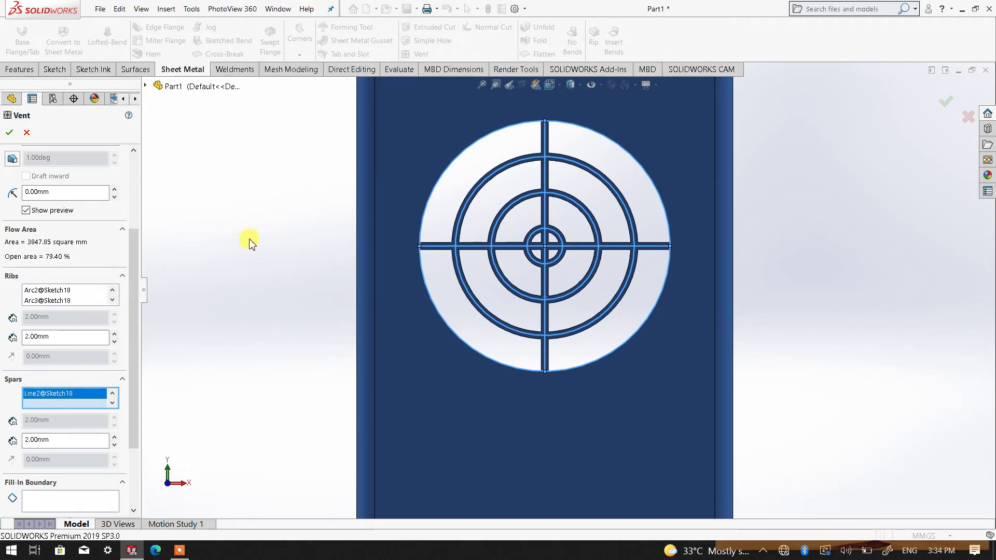
{"action": "left_click", "coordinate": [11, 134]}
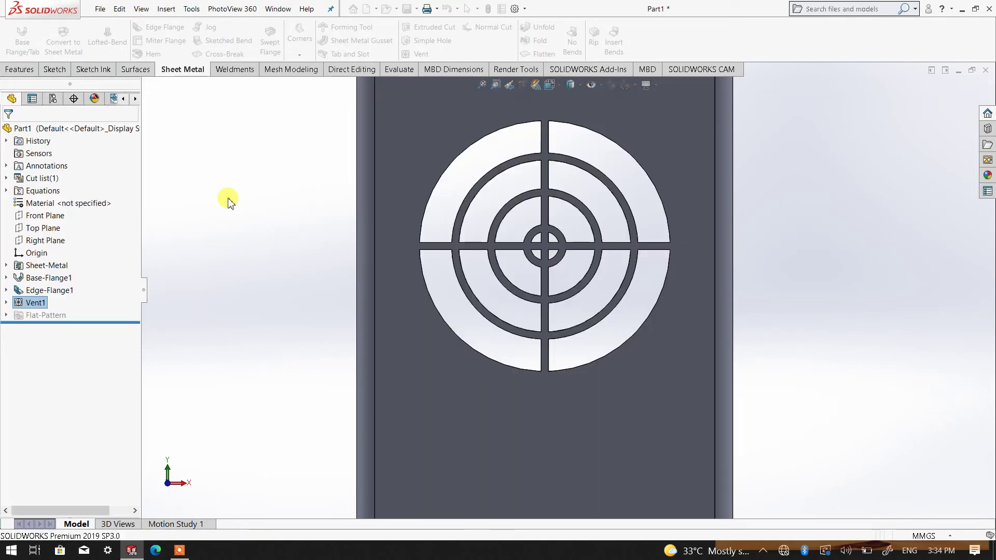
Examine the vent on the box's face from an angle and up close, and review its feature settings.
{"action": "scroll", "coordinate": [513, 303], "scroll_direction": "up", "scroll_amount": 2}
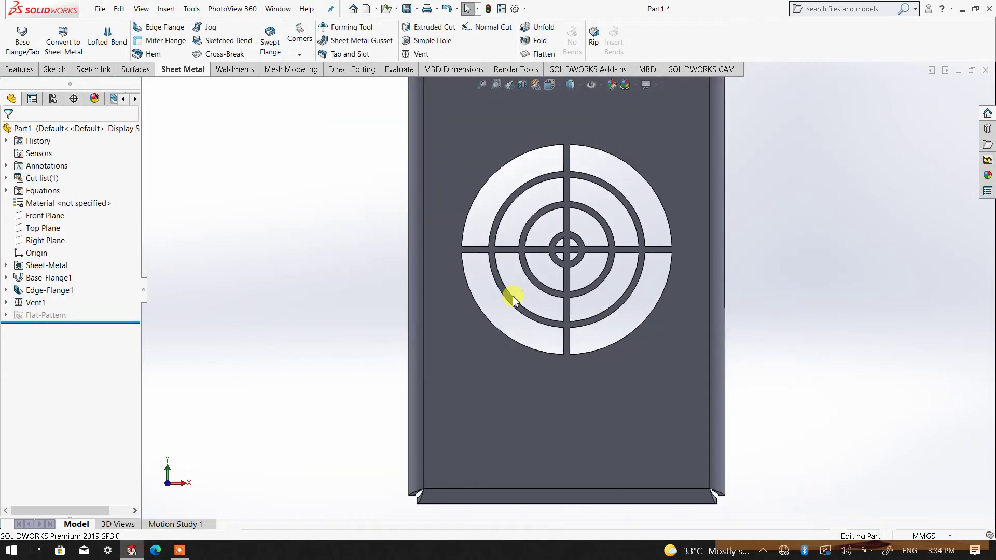
{"action": "mouse_move", "coordinate": [512, 301]}
{"action": "middle_mouse_down"}
{"action": "mouse_move", "coordinate": [544, 311]}
{"action": "mouse_move", "coordinate": [552, 378]}
{"action": "mouse_move", "coordinate": [685, 329]}
{"action": "mouse_move", "coordinate": [669, 300]}
{"action": "mouse_move", "coordinate": [540, 289]}
{"action": "mouse_move", "coordinate": [644, 337]}
{"action": "mouse_move", "coordinate": [643, 300]}
{"action": "mouse_move", "coordinate": [534, 308]}
{"action": "mouse_move", "coordinate": [584, 244]}
{"action": "middle_mouse_up"}
{"action": "left_click", "coordinate": [589, 216]}
{"action": "middle_click_drag", "start_coordinate": [604, 333], "coordinate": [685, 329]}
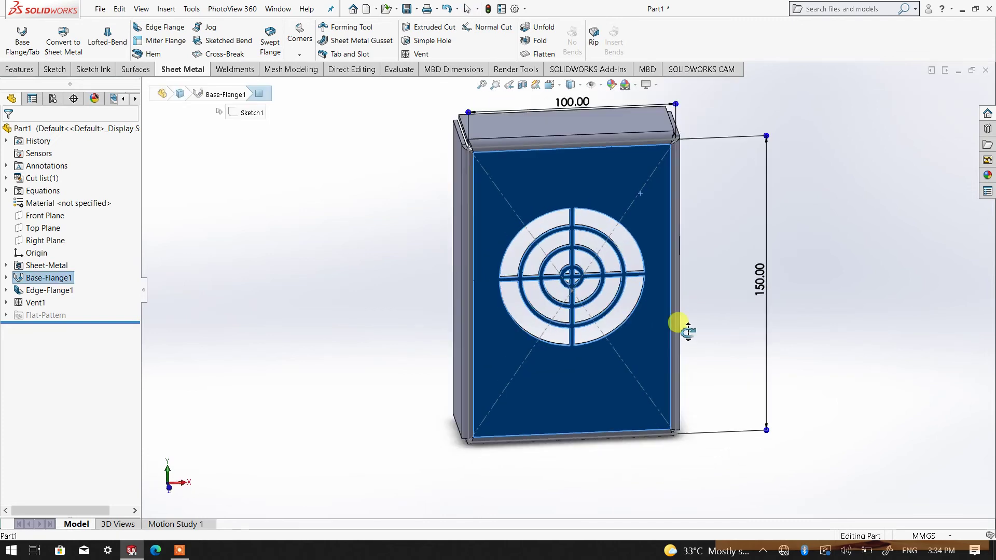
{"action": "left_click", "coordinate": [291, 327]}
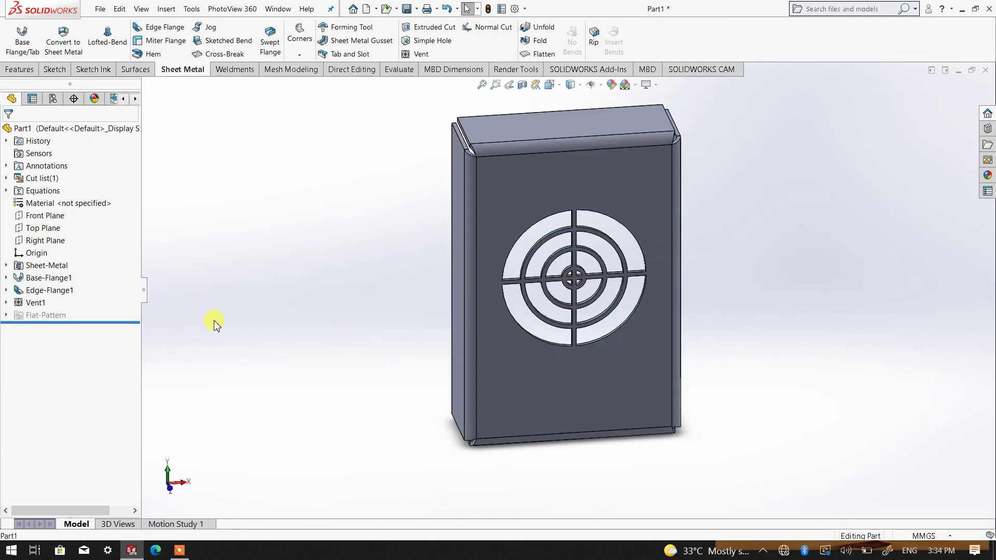
{"action": "right_click", "coordinate": [37, 303]}
{"action": "left_click", "coordinate": [49, 271]}
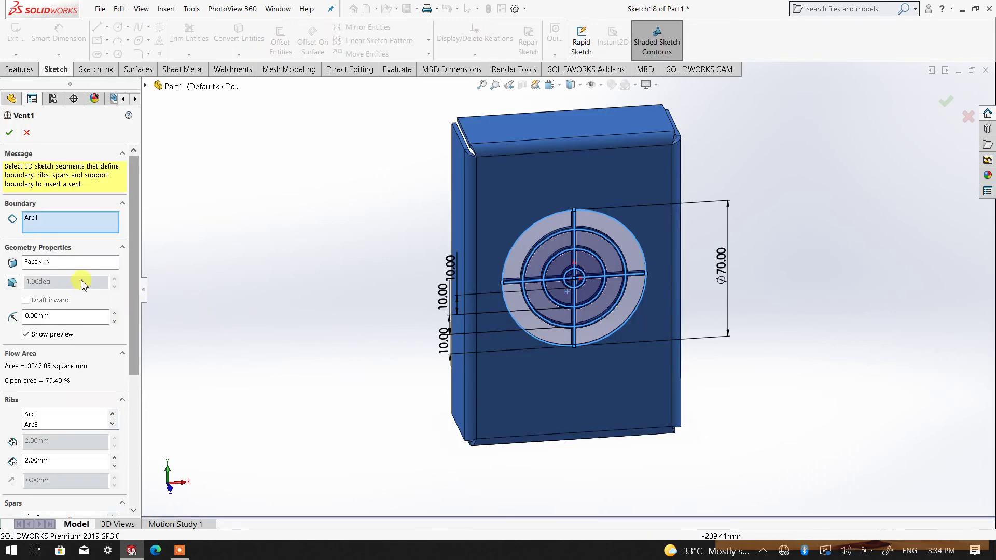
{"action": "scroll", "coordinate": [633, 278], "scroll_direction": "down", "scroll_amount": 4}
{"action": "scroll", "coordinate": [576, 280], "scroll_direction": "down", "scroll_amount": 3}
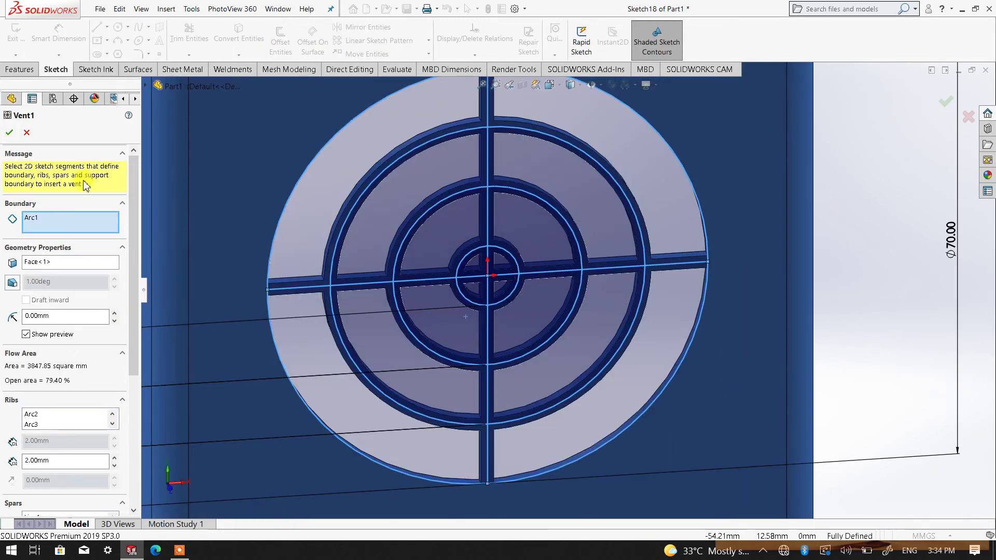
{"action": "left_click", "coordinate": [29, 134]}
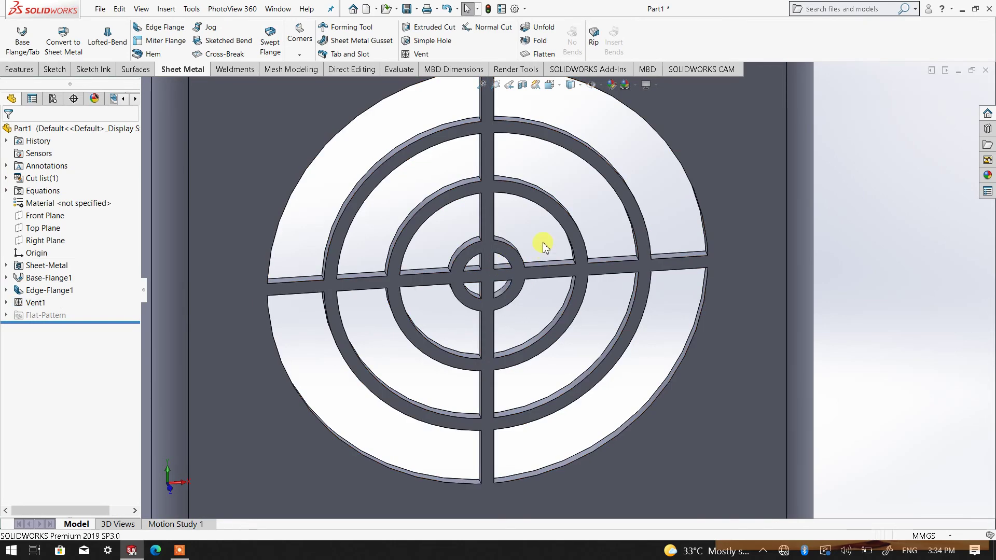
{"action": "scroll", "coordinate": [513, 243], "scroll_direction": "up", "scroll_amount": 2}
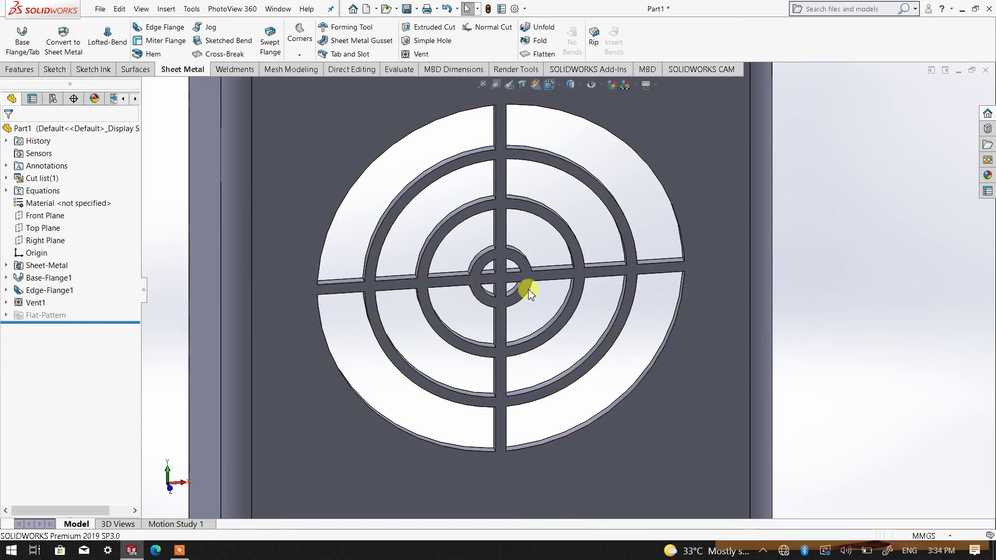
{"action": "scroll", "coordinate": [516, 274], "scroll_direction": "up", "scroll_amount": 3}
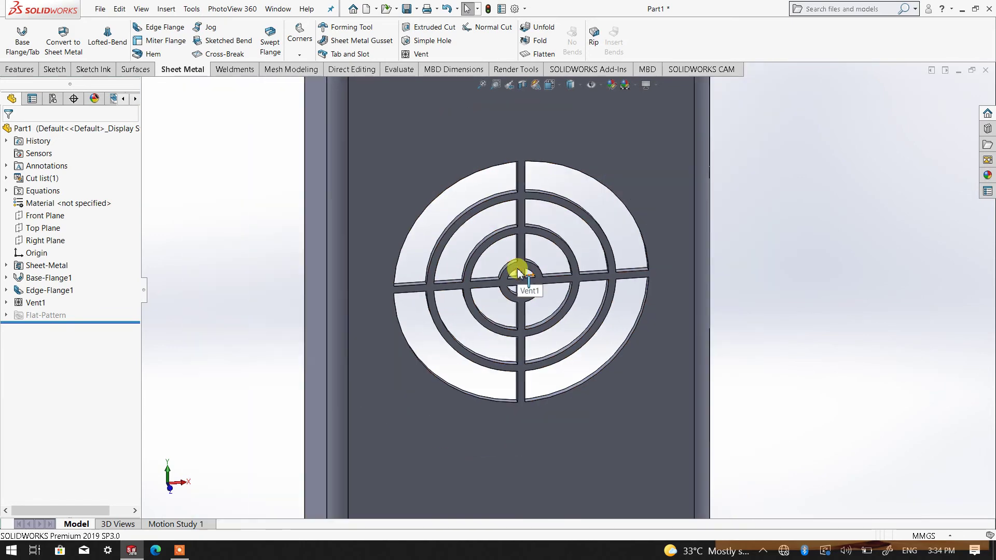
{"action": "scroll", "coordinate": [525, 285], "scroll_direction": "down", "scroll_amount": 3}
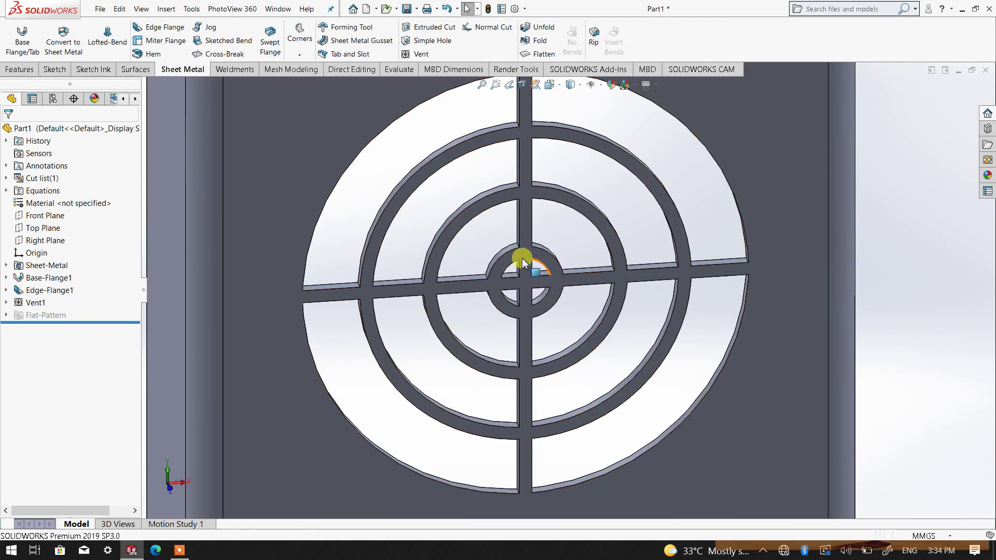
{"action": "scroll", "coordinate": [532, 291], "scroll_direction": "up", "scroll_amount": 1}
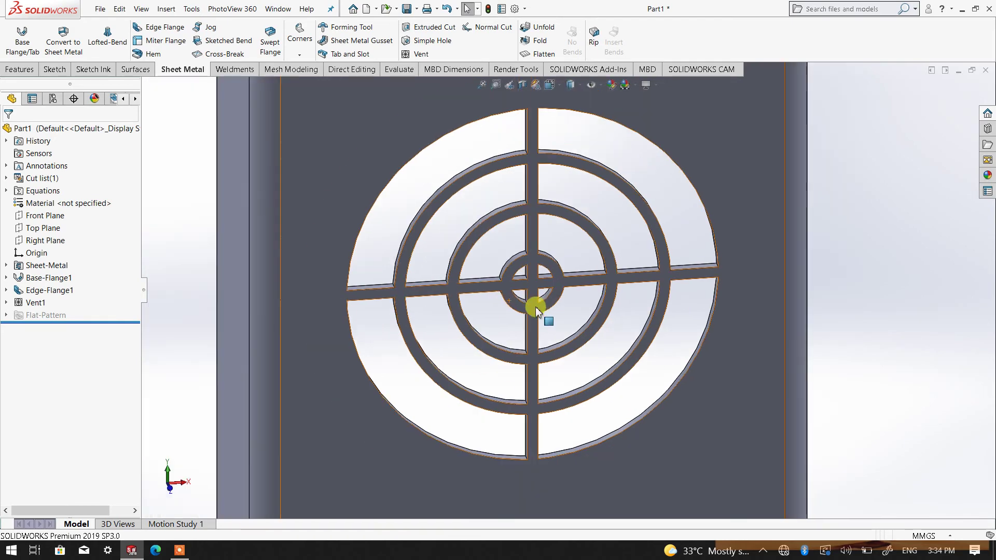
Edit the vent feature and remove the innermost circle from its ribs.
{"action": "right_click", "coordinate": [35, 304]}
{"action": "left_click", "coordinate": [42, 272]}
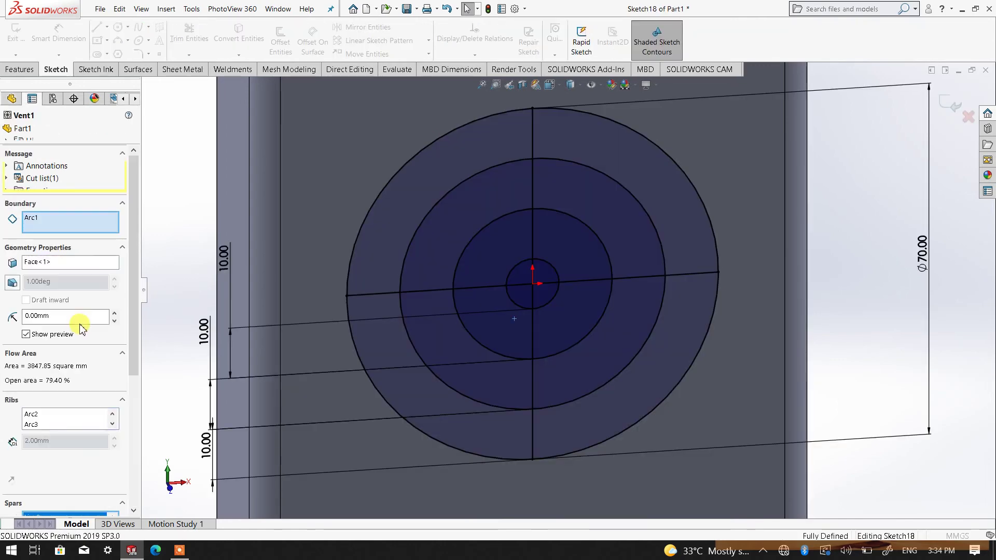
{"action": "scroll", "coordinate": [130, 383], "scroll_direction": "down", "scroll_amount": 3}
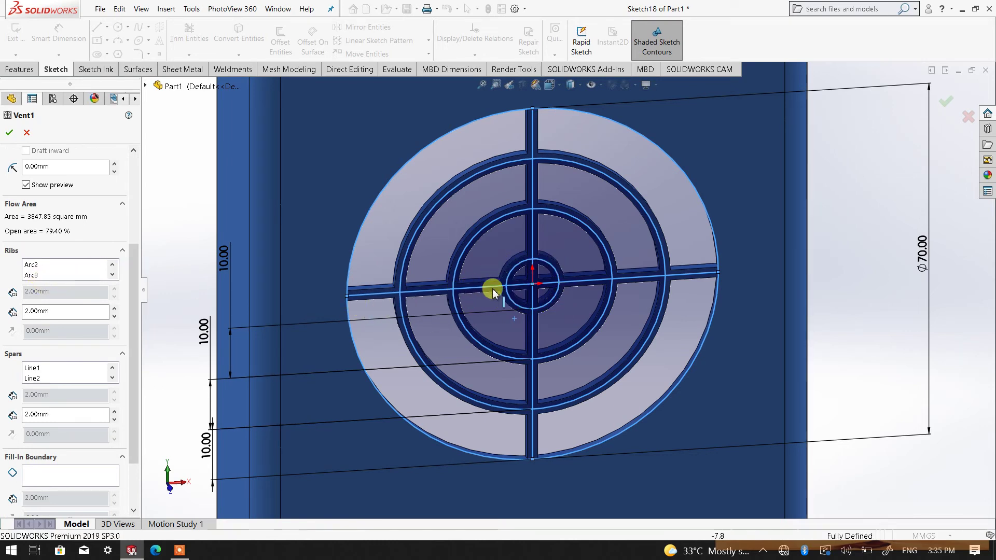
{"action": "left_click", "coordinate": [112, 275]}
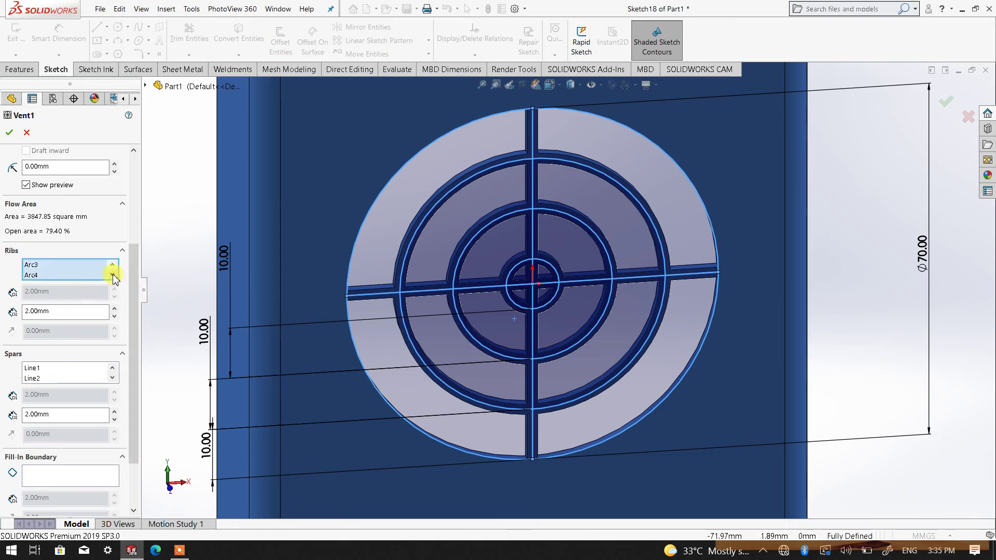
{"action": "left_click", "coordinate": [46, 266]}
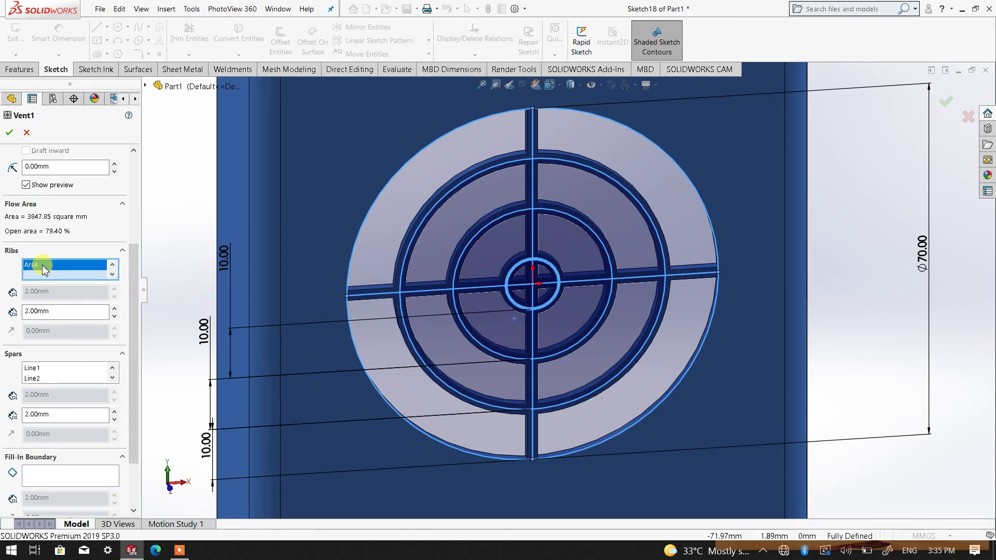
{"action": "right_click", "coordinate": [52, 267]}
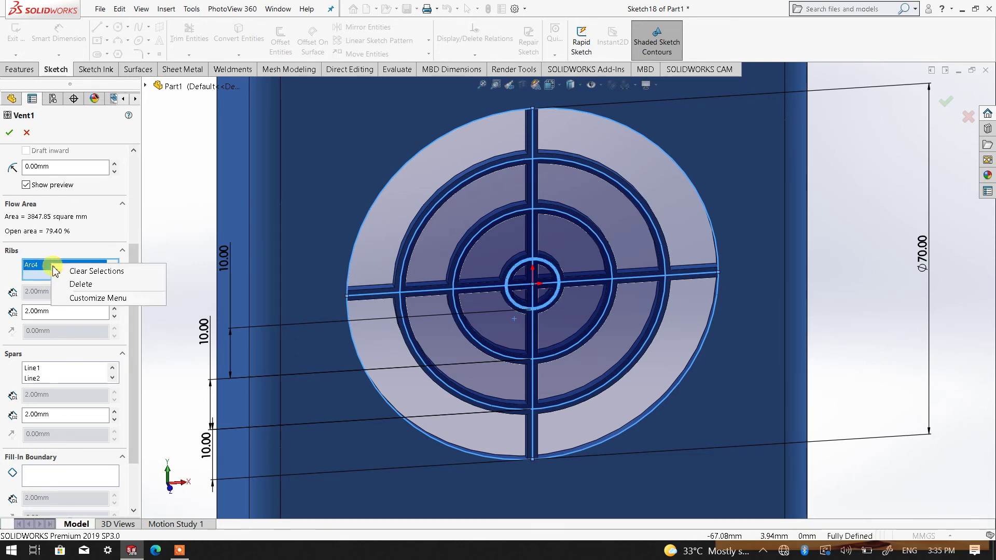
{"action": "left_click", "coordinate": [77, 272]}
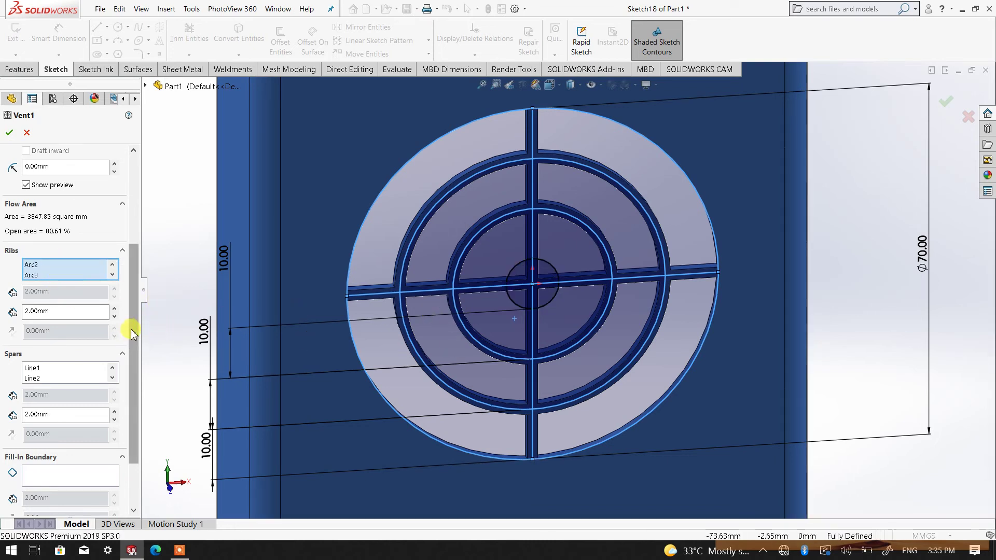
Assign the innermost circle as the vent's fill-in boundary and apply the change.
{"action": "scroll", "coordinate": [131, 332], "scroll_direction": "down", "scroll_amount": 3}
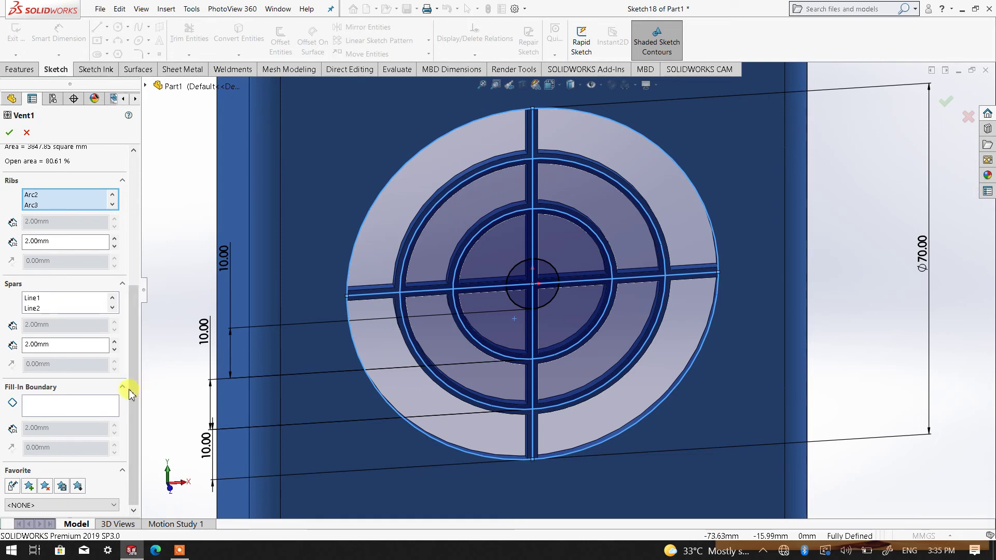
{"action": "left_click", "coordinate": [61, 407]}
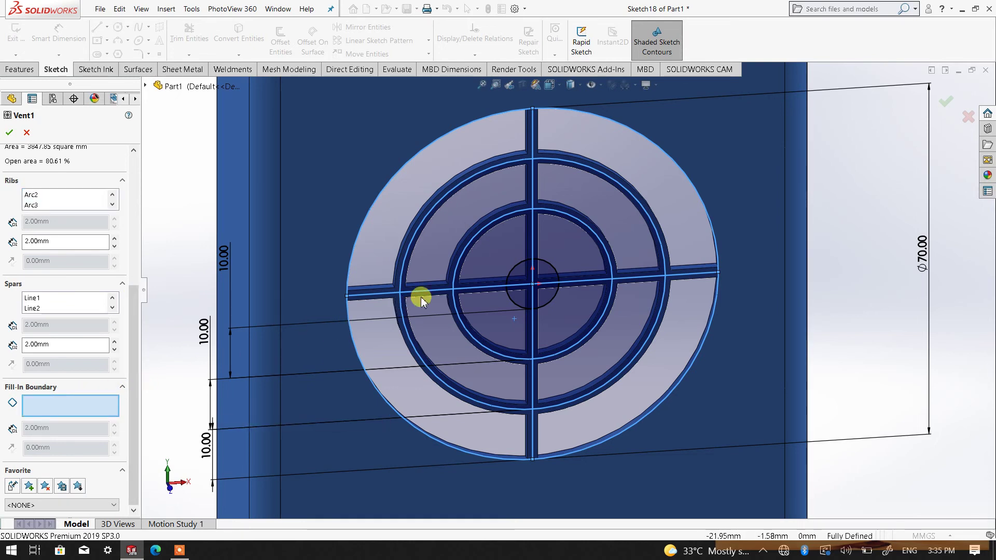
{"action": "left_click", "coordinate": [513, 275]}
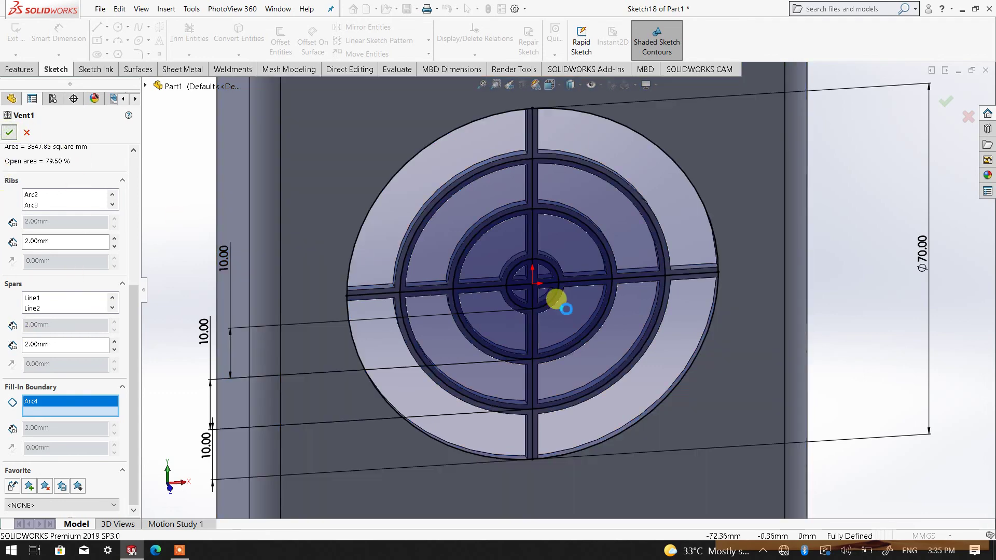
Examine the vent's centre fill-in, ribs and spars up close and from an angle, and inspect the whole sheet metal box.
{"action": "left_click", "coordinate": [60, 400]}
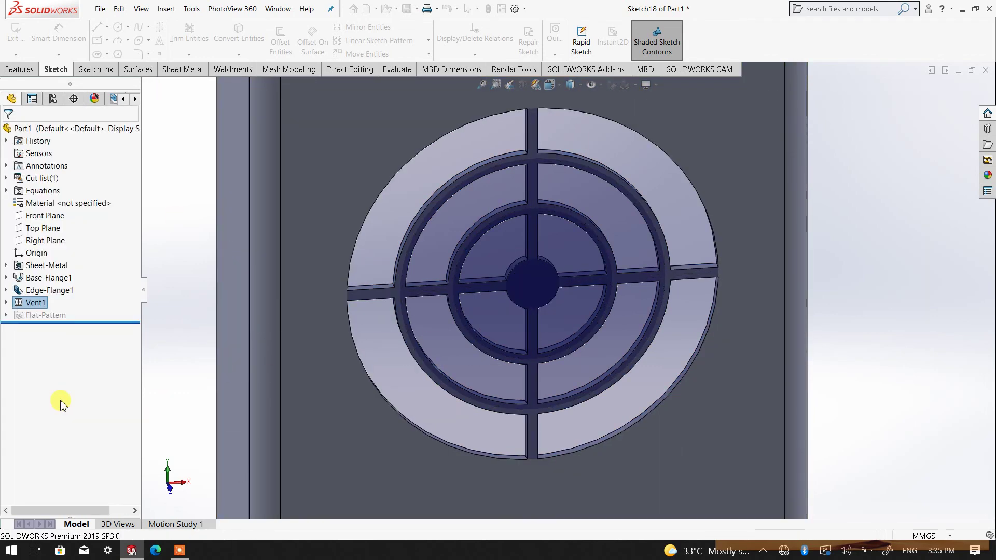
{"action": "left_click", "coordinate": [856, 288]}
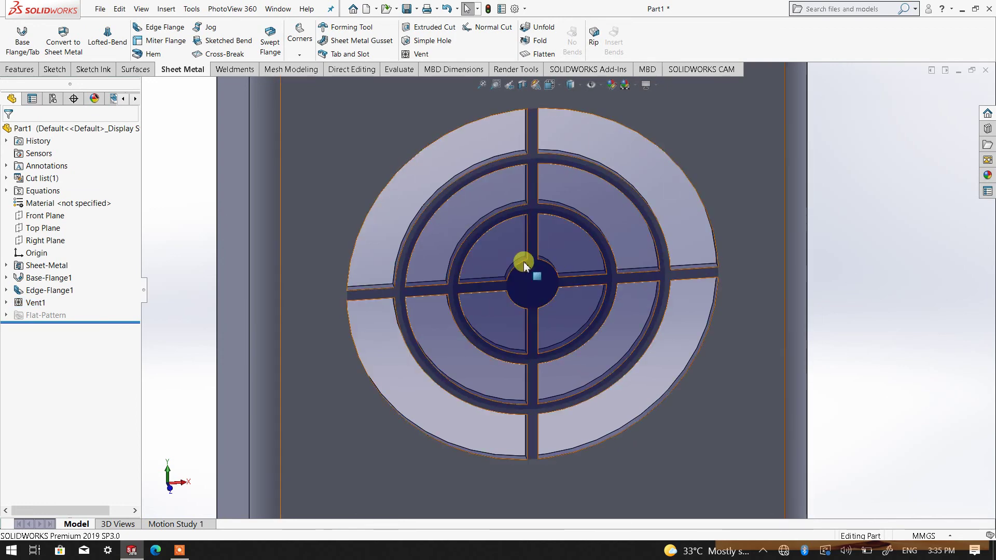
{"action": "scroll", "coordinate": [550, 287], "scroll_direction": "up", "scroll_amount": 3}
{"action": "scroll", "coordinate": [550, 286], "scroll_direction": "down", "scroll_amount": 4}
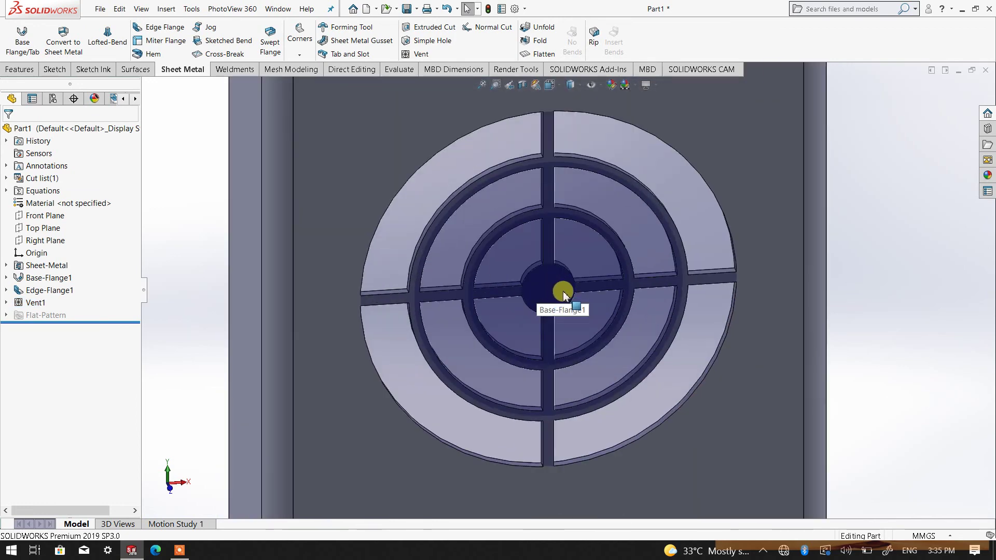
{"action": "middle_click_drag", "start_coordinate": [569, 305], "coordinate": [529, 315]}
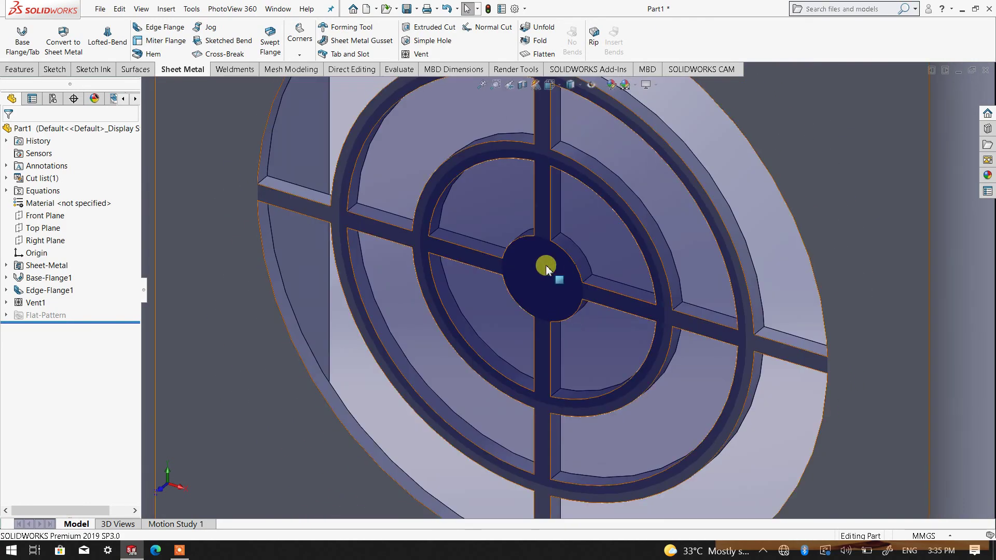
{"action": "scroll", "coordinate": [555, 337], "scroll_direction": "up", "scroll_amount": 5}
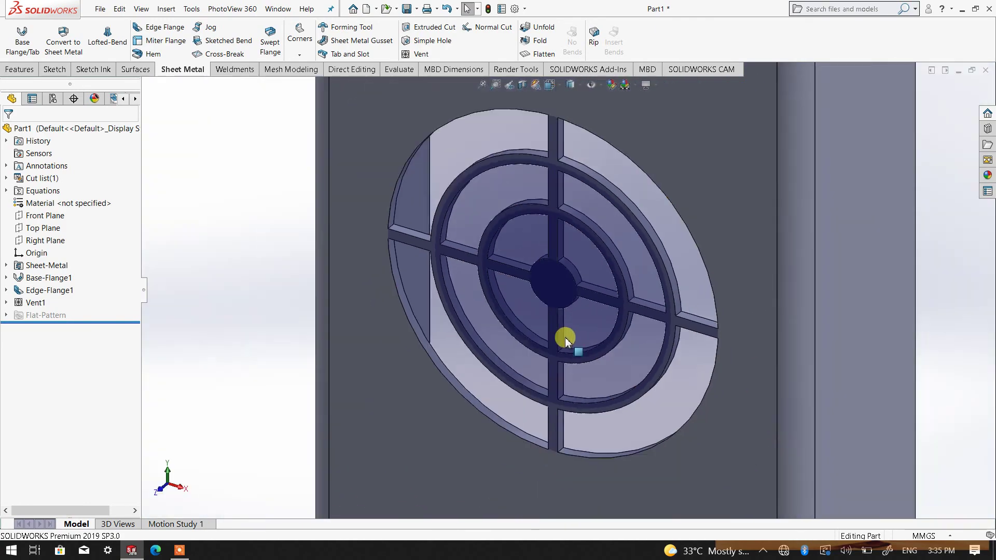
{"action": "middle_click_drag", "start_coordinate": [594, 383], "coordinate": [638, 377]}
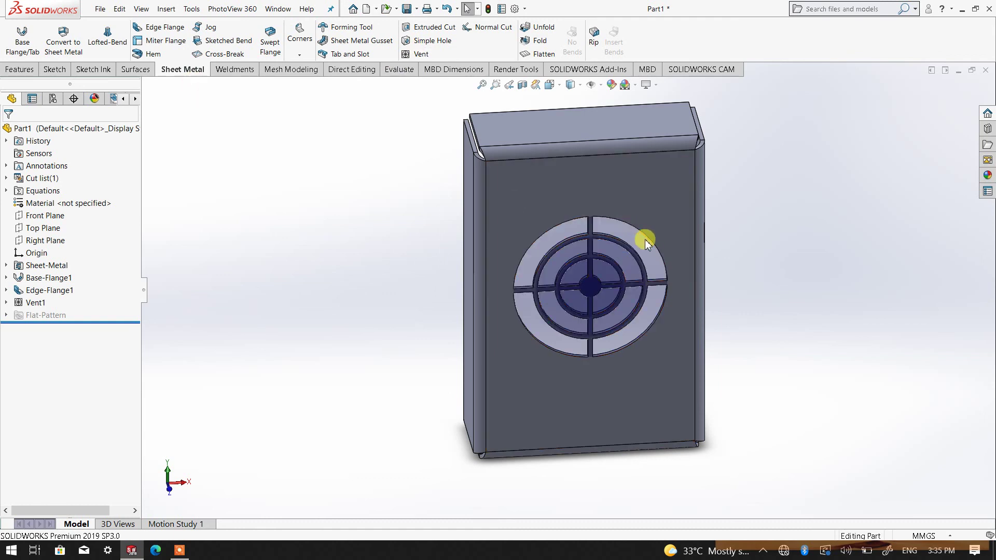
{"action": "key", "text": "f"}
{"action": "middle_click_drag", "start_coordinate": [680, 287], "coordinate": [710, 244]}
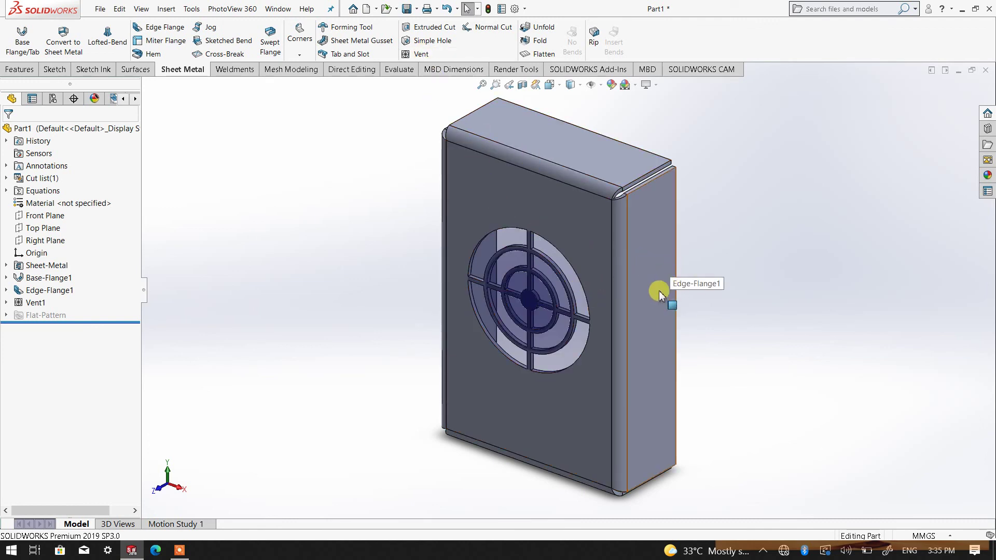
{"action": "left_click", "coordinate": [179, 552]}
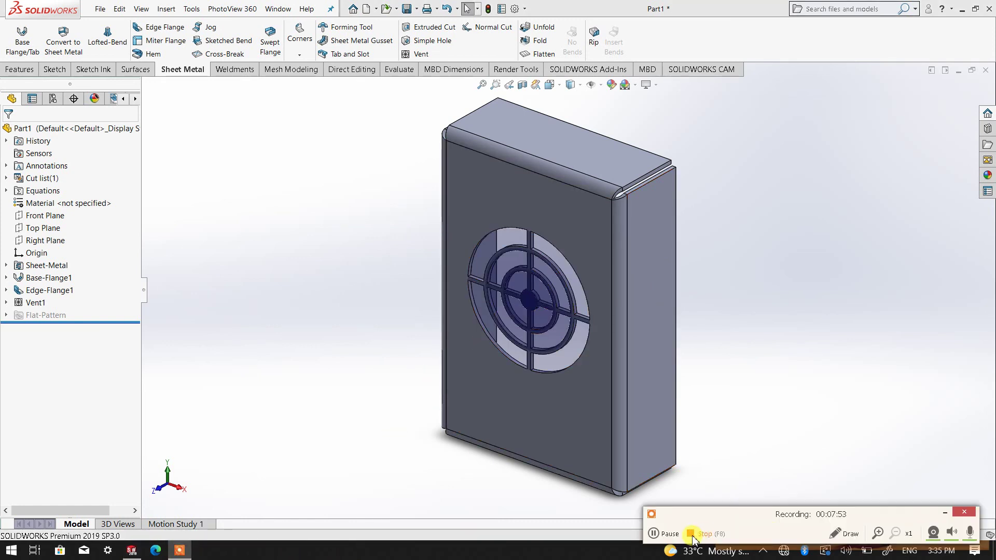